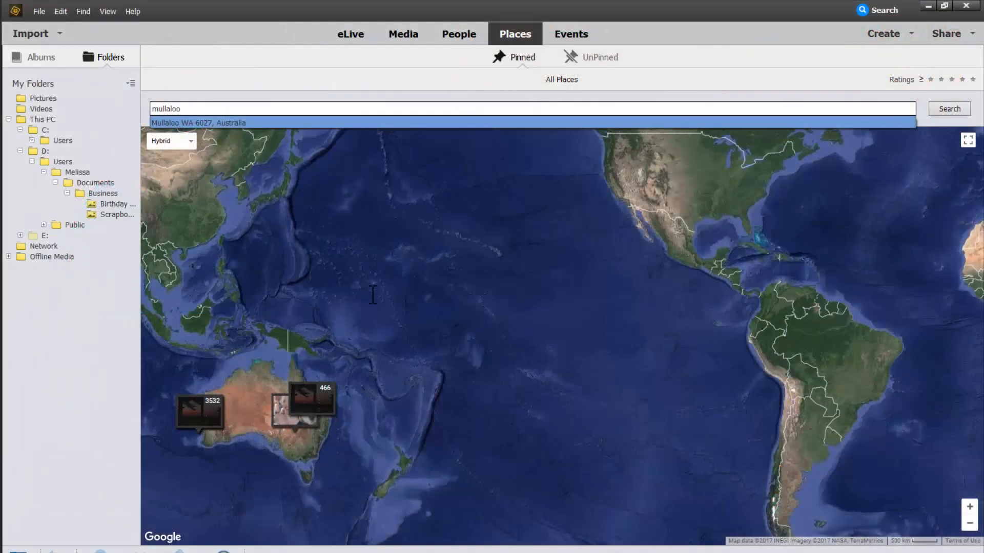
- Find Mullaloo WA 6027, Australia on the places map and browse the photos pinned along its beach
{"action": "key", "text": "Return"}
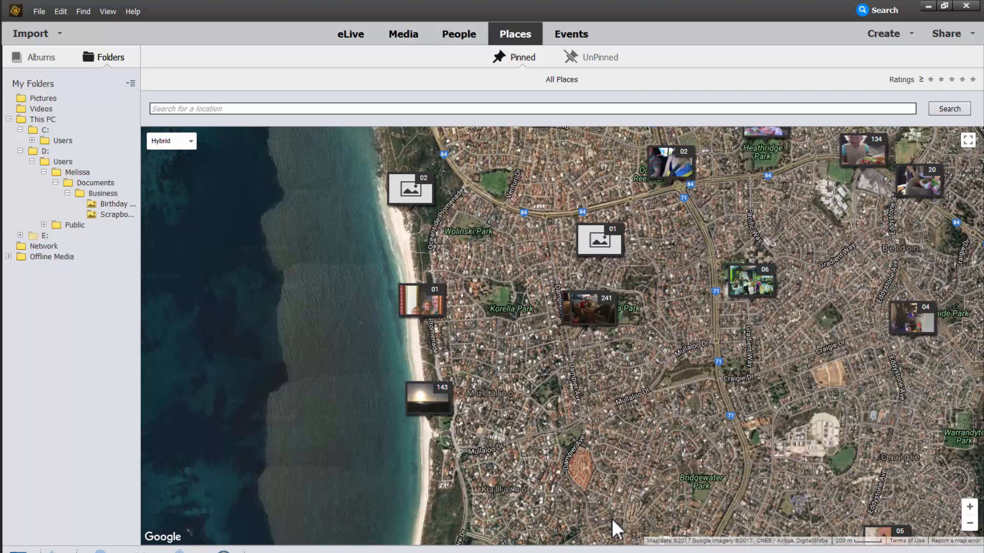
{"action": "left_click", "coordinate": [408, 189]}
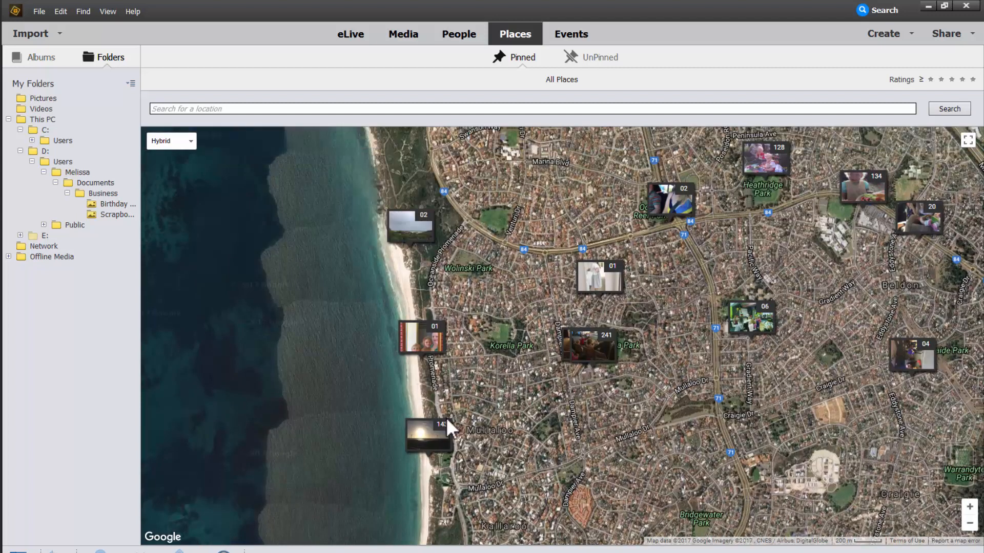
{"action": "left_click", "coordinate": [420, 436]}
{"action": "left_click", "coordinate": [463, 435]}
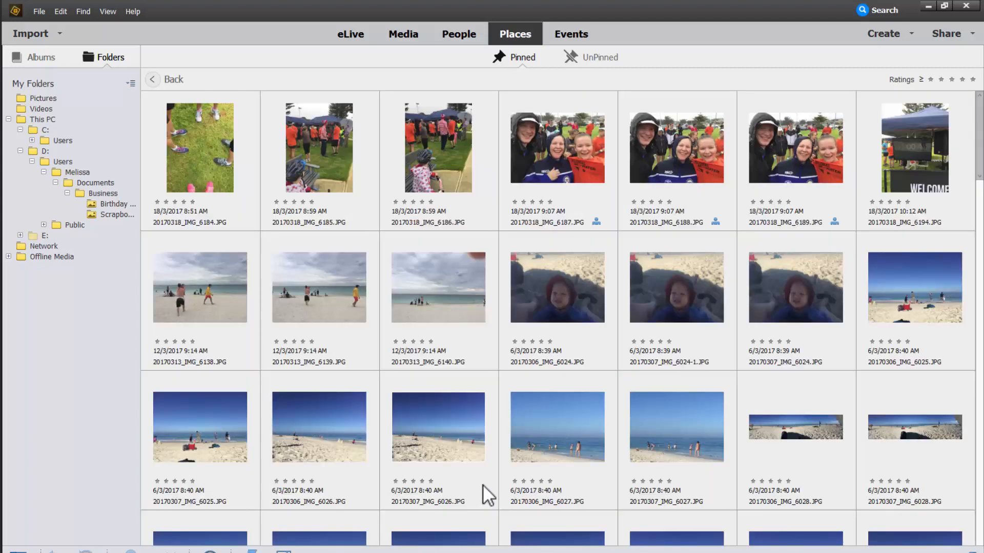
{"action": "double_click", "coordinate": [567, 461]}
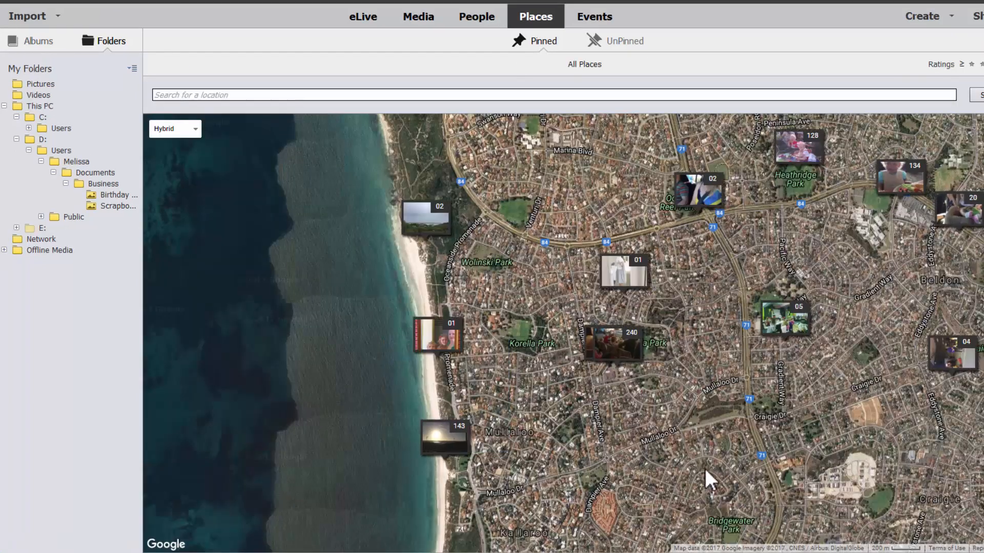
- Switch to Notepad and start journaling about looking for a home in Perth, listing location, "Close to the train" and "A big backyard"
{"action": "type", "text": "Wh"}
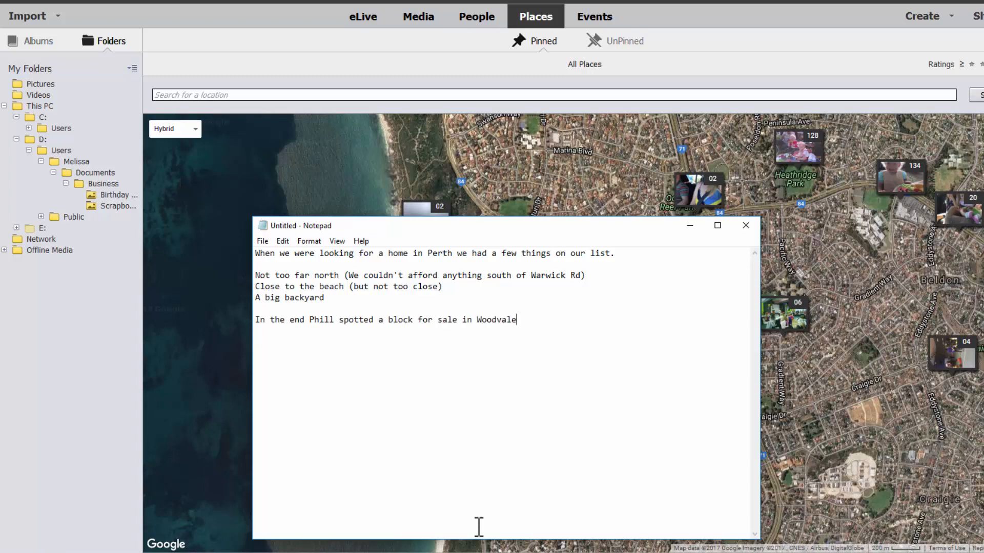
{"action": "type", "text": "Close to pu"}
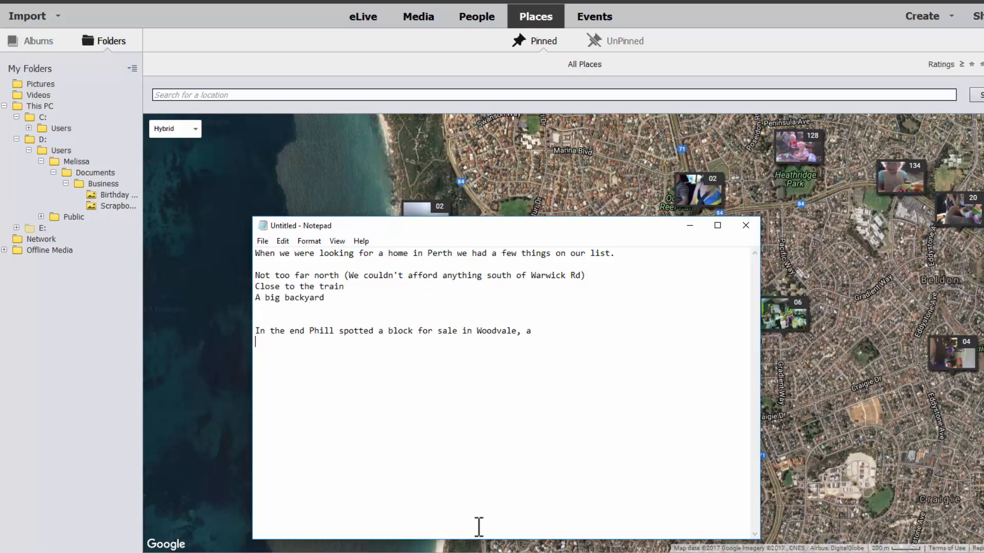
{"action": "key", "text": "ctrl+Left"}
{"action": "key", "text": "BackSpace"}
{"action": "key", "text": "BackSpace"}
{"action": "key", "text": "BackSpace"}
{"action": "key", "text": "BackSpace"}
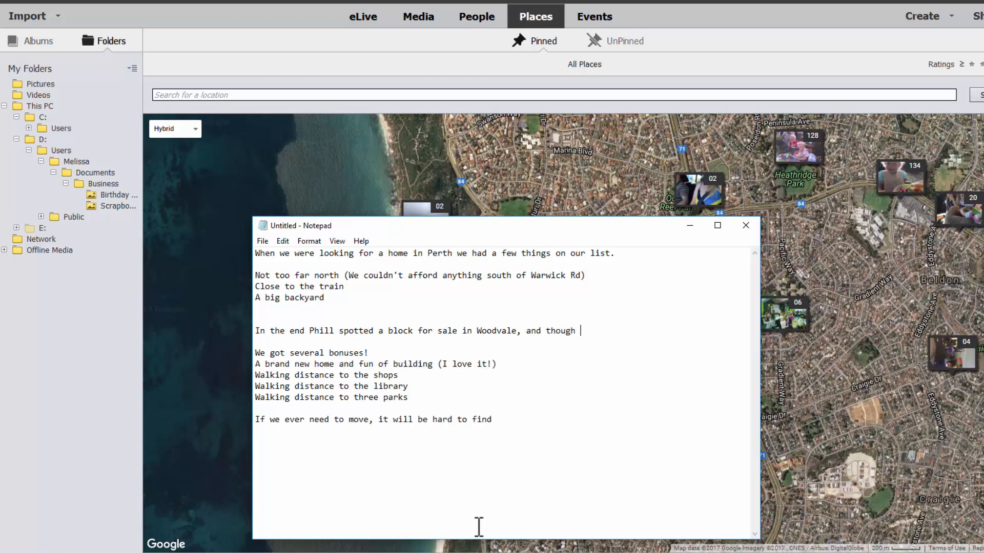
- Complete the Woodvale sentence about the busier street, then add "Close to Church", "Close to the beach" and "Close to the pool" to the bonuses
{"action": "type", "text": "than my ideal,"}
{"action": "key", "text": "Delete"}
{"action": "key", "text": "Delete"}
{"action": "key", "text": "Delete"}
{"action": "type", "text": "w"}
{"action": "key", "text": "End"}
{"action": "key", "text": "BackSpace"}
{"action": "type", "text": "."}
{"action": "key", "text": "Down"}
{"action": "key", "text": "Down"}
{"action": "key", "text": "Down"}
{"action": "key", "text": "Down"}
{"action": "key", "text": "End"}
{"action": "key", "text": "Return"}
{"action": "type", "text": "Close to Church Close to the beach Close to the pool"}
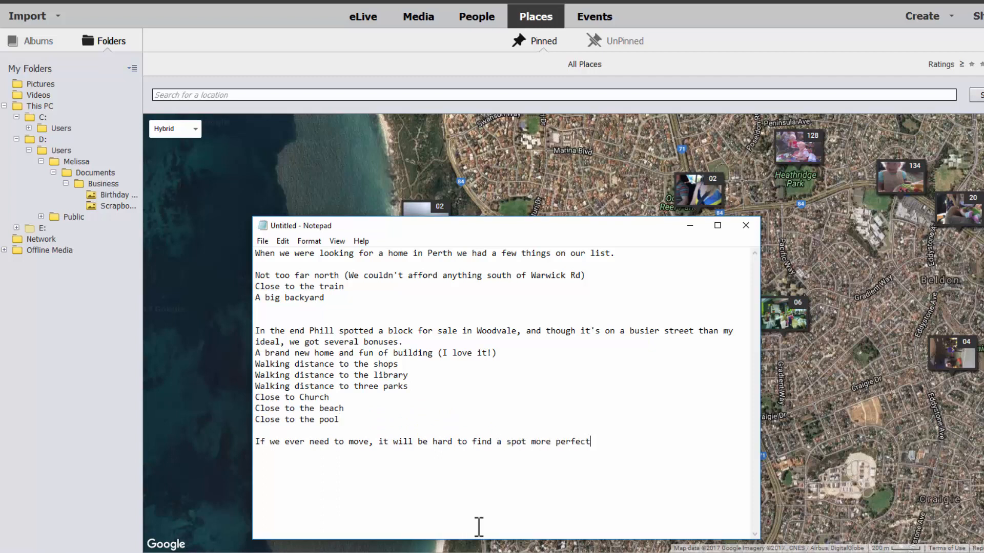
- Reword the backyard wish-list item as "A backyard for children to play in" without an extra line below it
{"action": "type", "text": "y in"}
{"action": "key", "text": "Return"}
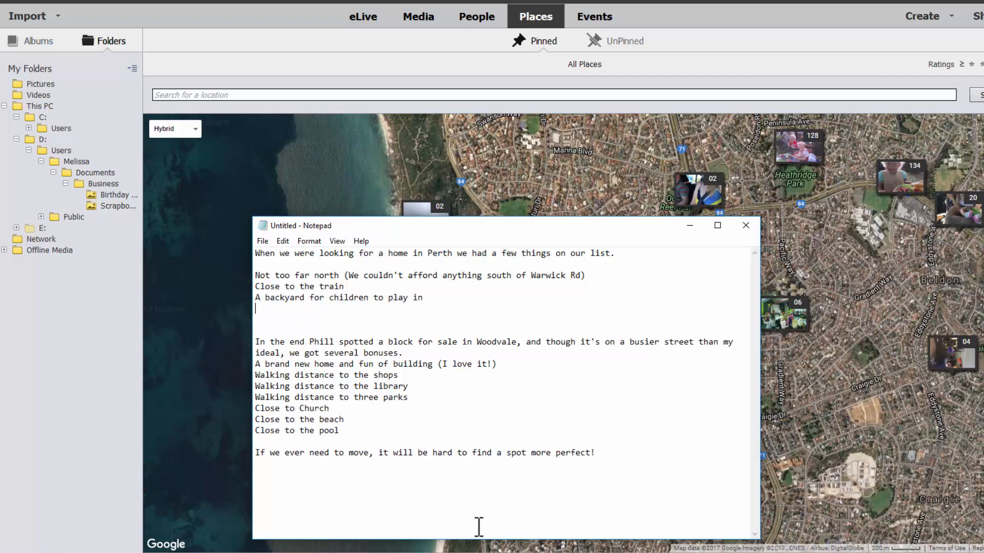
{"action": "key", "text": "BackSpace"}
{"action": "key", "text": "Up"}
{"action": "key", "text": "Up"}
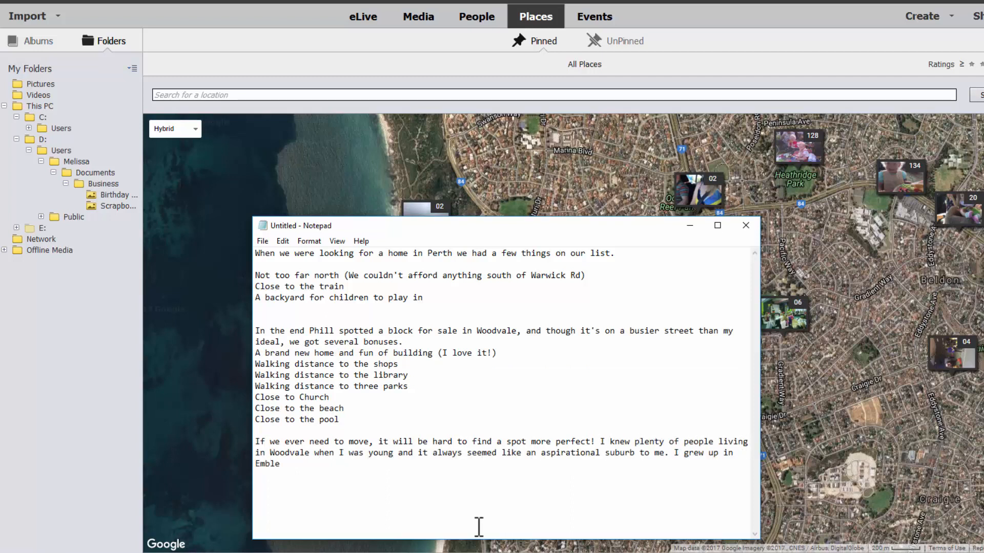
- Extend the paragraph about moving with growing up in "the north/east:" followed by the list of suburbs
{"action": "type", "text": "."}
{"action": "key", "text": "Home"}
{"action": "type", "text": "the north east:"}
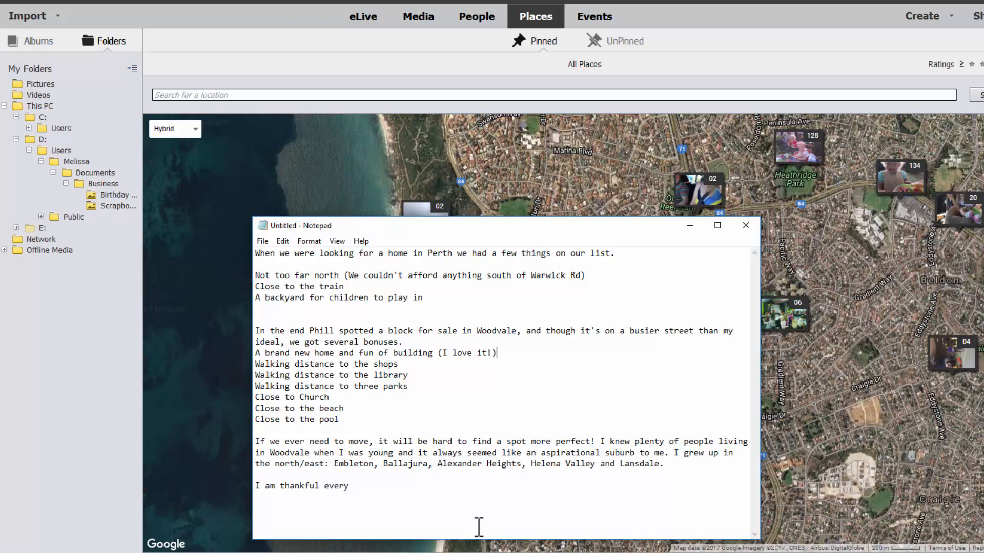
- Add "Walking distance to the train" to the bonuses list and finish the closing sentence of thanks
{"action": "key", "text": "Return"}
{"action": "type", "text": "Walking distance to the train"}
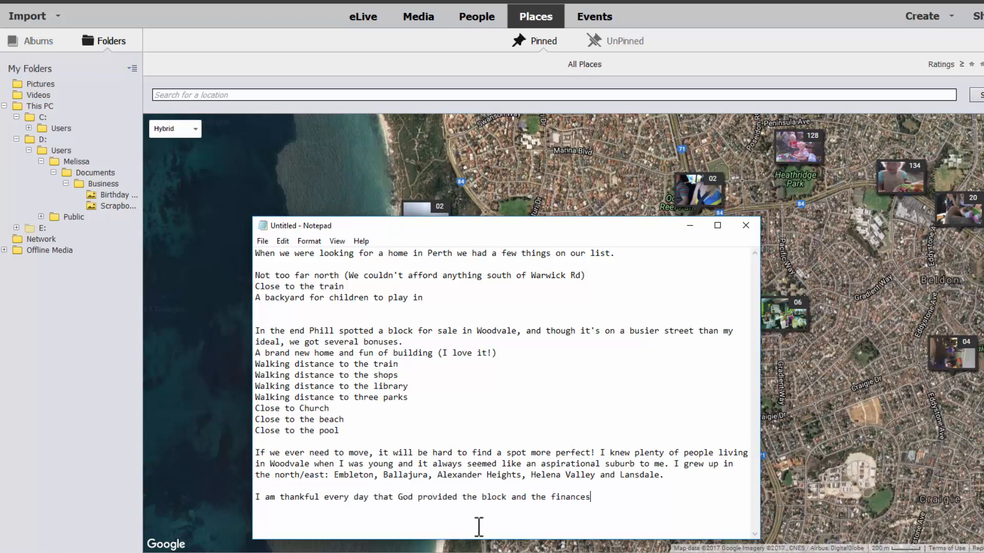
{"action": "key", "text": "BackSpace"}
{"action": "type", "text": "."}
{"action": "key", "text": "ctrl+Home"}
{"action": "type", "text": "We decided to move back to Perth"}
{"action": "key", "text": "ctrl+z"}
- Insert a blank line between the Woodvale paragraph and the list of bonuses
{"action": "key", "text": "Down"}
{"action": "key", "text": "Down"}
{"action": "key", "text": "Down"}
{"action": "key", "text": "Down"}
{"action": "key", "text": "Down"}
{"action": "key", "text": "Down"}
{"action": "key", "text": "Down"}
{"action": "key", "text": "Down"}
{"action": "key", "text": "Down"}
{"action": "key", "text": "Return"}
- Add the good valuation on the home in Hannans, Kalgoorlie (800kms away!) and building in 2011, and name the street in the busier-street remark
{"action": "key", "text": "Up"}
{"action": "key", "text": "Up"}
{"action": "key", "text": "Up"}
{"action": "key", "text": "ctrl+Right"}
{"action": "type", "text": "thanks to a good valuation on our home in Hannans, Kalgoorlie (800kms away!) we were able to buy and begin building in 2011. T"}
{"action": "key", "text": "Delete"}
{"action": "key", "text": "ctrl+Right"}
{"action": "key", "text": "ctrl+shift+Right"}
{"action": "key", "text": "ctrl+shift+Right"}
{"action": "key", "text": "ctrl+shift+Right"}
{"action": "key", "text": "ctrl+shift+Right"}
{"action": "key", "text": "ctrl+shift+Right"}
{"action": "type", "text": "it's"}
{"action": "type", "text": "ve is busier"}
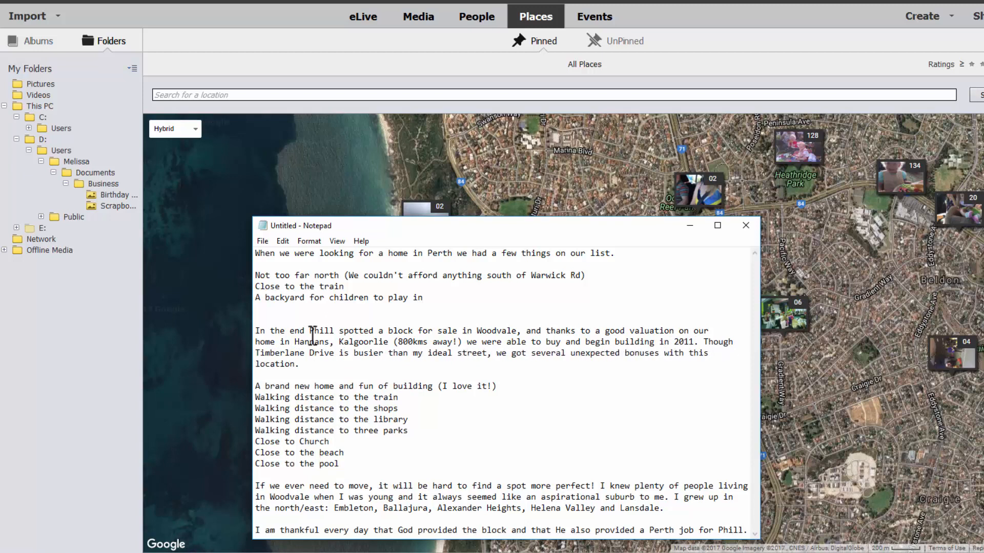
- Save the journaling as the text document 2017 09 25 Our Location LOAD1017 in the home's address folder under Scrapbooking
{"action": "key", "text": "ctrl+s"}
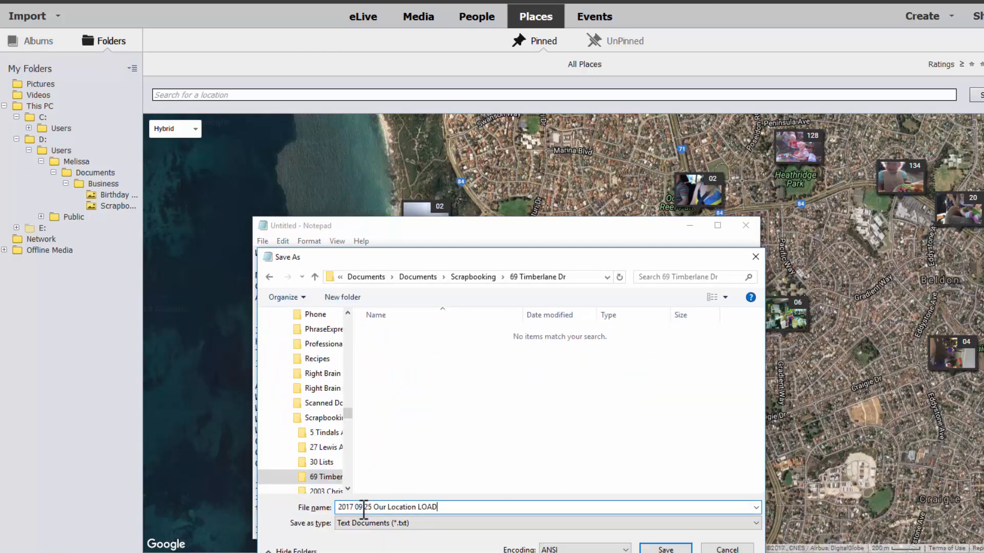
{"action": "type", "text": "1017"}
{"action": "key", "text": "Return"}
- Reword the closing sentence to "every time I turn down our street" and shorten its ending to a full stop
{"action": "double_click", "coordinate": [361, 532]}
{"action": "type", "text": "time I turn down our stree"}
{"action": "left_click_drag", "start_coordinate": [621, 530], "coordinate": [743, 538]}
{"action": "type", "text": "."}
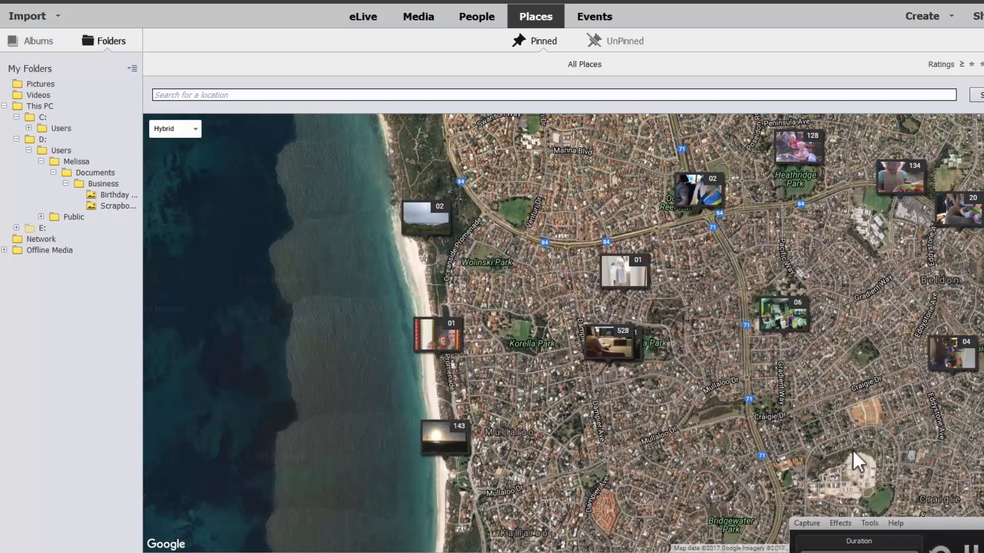
- Switch to the Photoshop Elements editor and create a new blank document
{"action": "scroll", "coordinate": [599, 227], "scroll_direction": "up", "scroll_amount": 2}
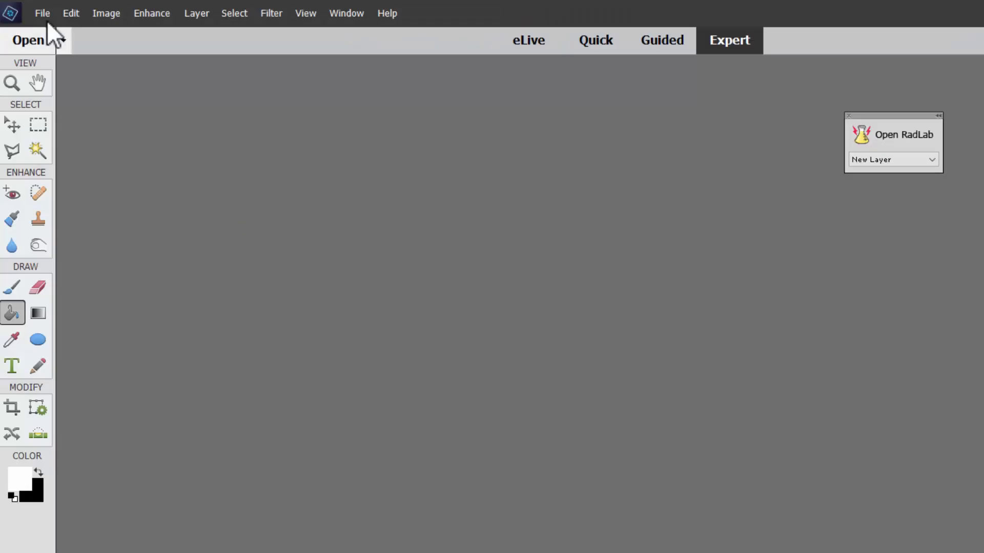
{"action": "key", "text": "ctrl+n"}
{"action": "left_click", "coordinate": [615, 226]}
{"action": "left_click", "coordinate": [589, 374]}
{"action": "left_click", "coordinate": [758, 209]}
{"action": "left_click", "coordinate": [387, 408]}
- Paste the full Notepad journaling into a text box about 14 cm wide and 22 cm tall, left-aligned in a small typewriter font
{"action": "left_click", "coordinate": [8, 120]}
{"action": "key", "text": "t"}
{"action": "left_click_drag", "start_coordinate": [368, 169], "coordinate": [576, 503]}
{"action": "key", "text": "alt+Tab"}
{"action": "key", "text": "ctrl+a"}
{"action": "key", "text": "ctrl+c"}
{"action": "left_click", "coordinate": [435, 263]}
{"action": "key", "text": "ctrl+v"}
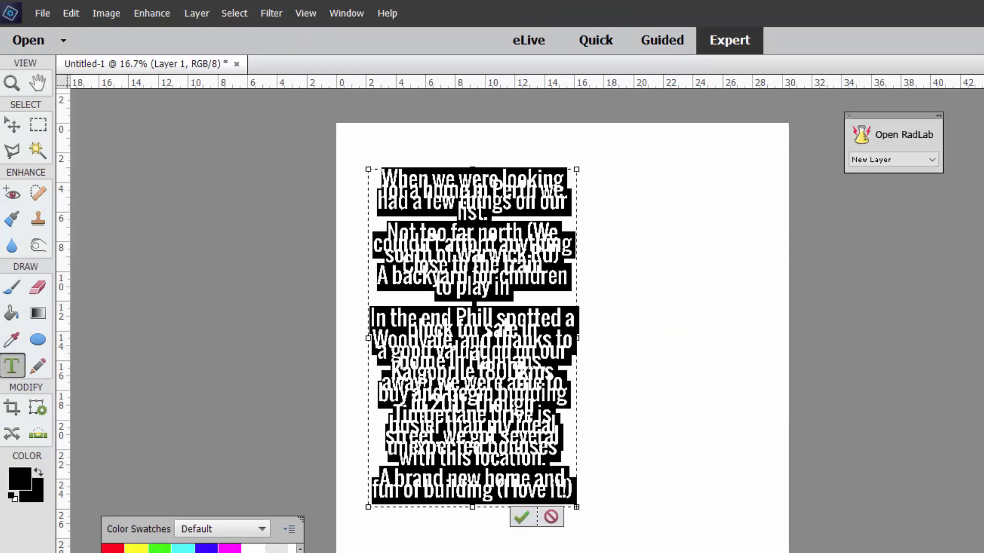
{"action": "key", "text": "ctrl+shift+l"}
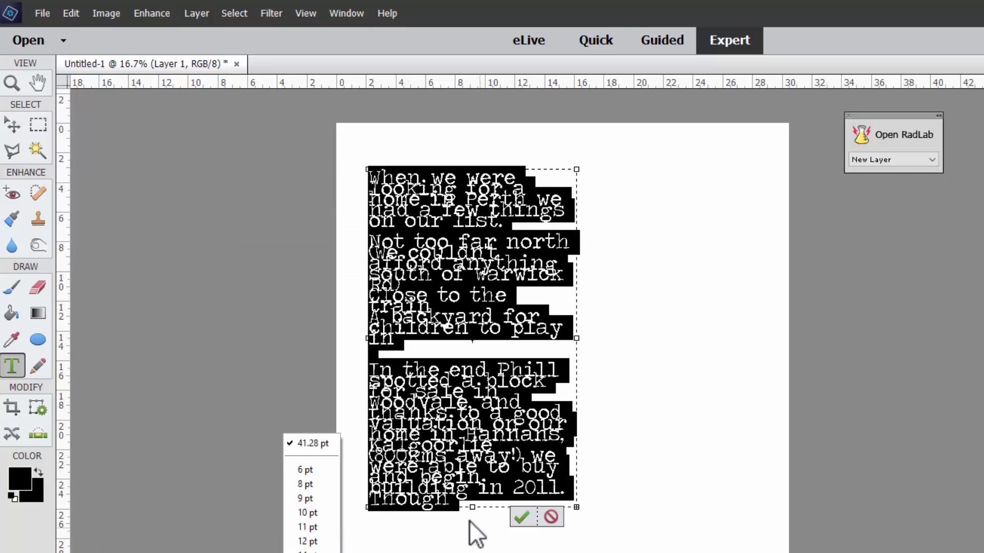
{"action": "left_click", "coordinate": [524, 518]}
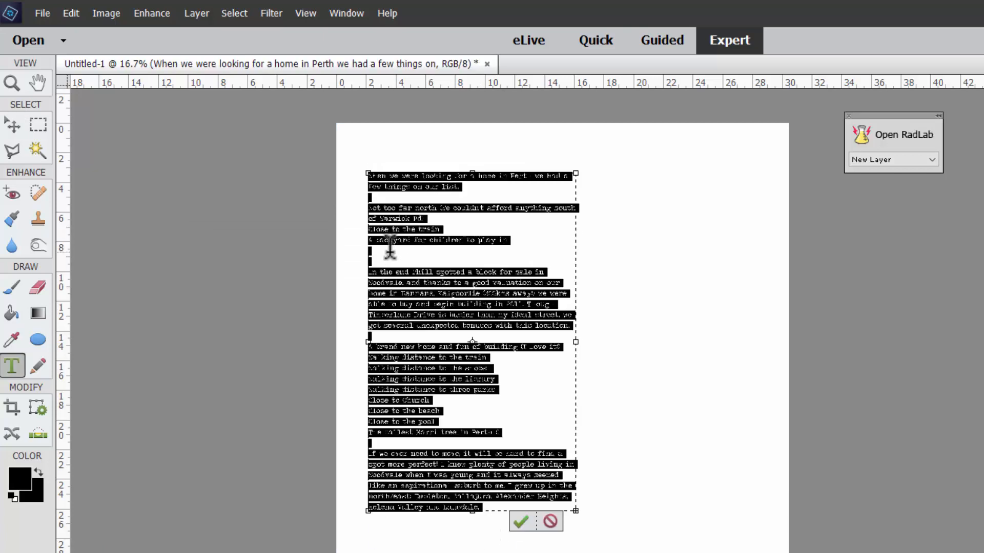
- Remove the two blank lines before "In the end" and place the lengthened text box about 3 cm lower on the page
{"action": "left_click", "coordinate": [390, 256]}
{"action": "key", "text": "BackSpace"}
{"action": "key", "text": "BackSpace"}
{"action": "left_click_drag", "start_coordinate": [472, 511], "coordinate": [472, 538]}
{"action": "key", "text": "v"}
{"action": "left_click_drag", "start_coordinate": [414, 387], "coordinate": [410, 435]}
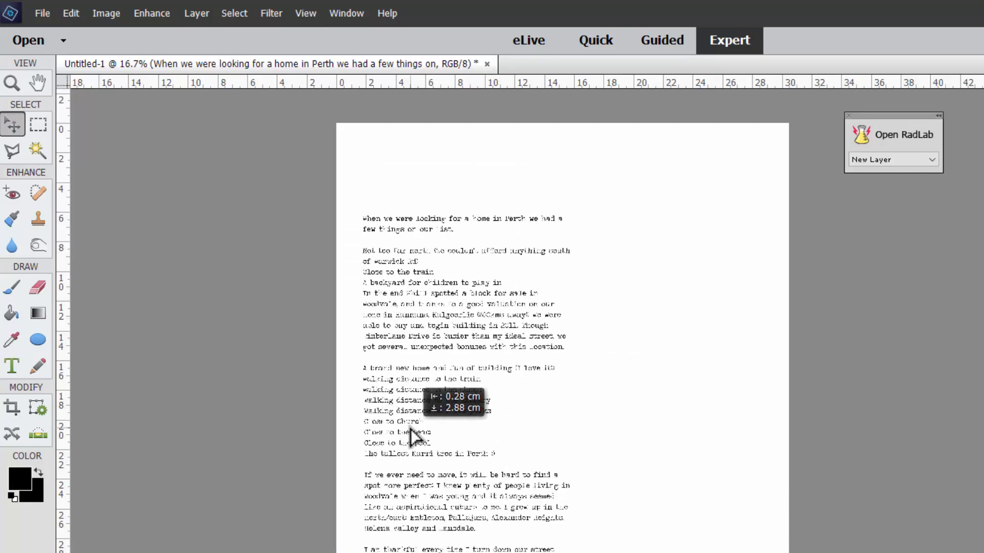
- Save the layout as 2017 09 25 Our Location LOAD1017.psd in the home's address folder under Scrapbooking
{"action": "key", "text": "ctrl+s"}
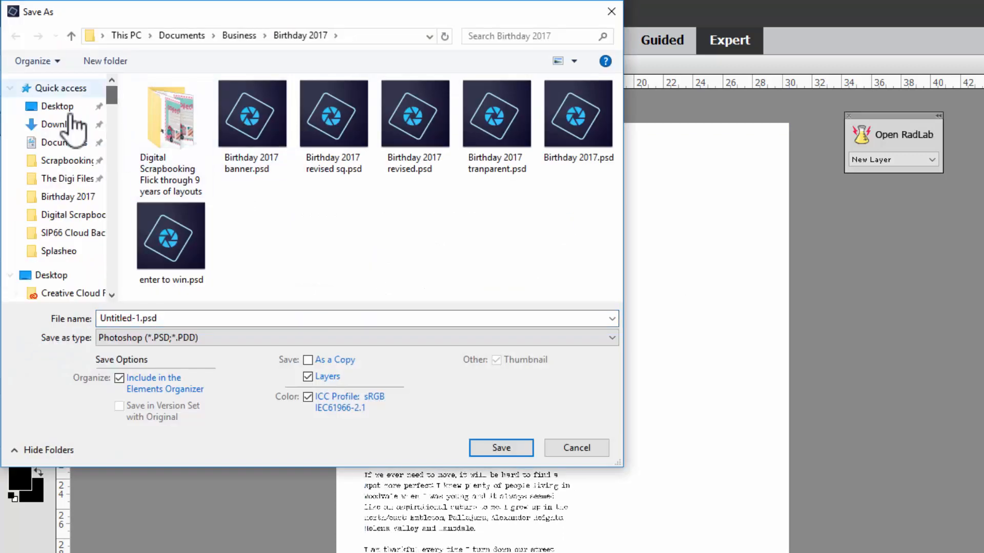
{"action": "left_click", "coordinate": [69, 160]}
{"action": "left_click", "coordinate": [194, 152]}
{"action": "double_click", "coordinate": [194, 153]}
{"action": "left_click", "coordinate": [220, 338]}
{"action": "left_click", "coordinate": [237, 347]}
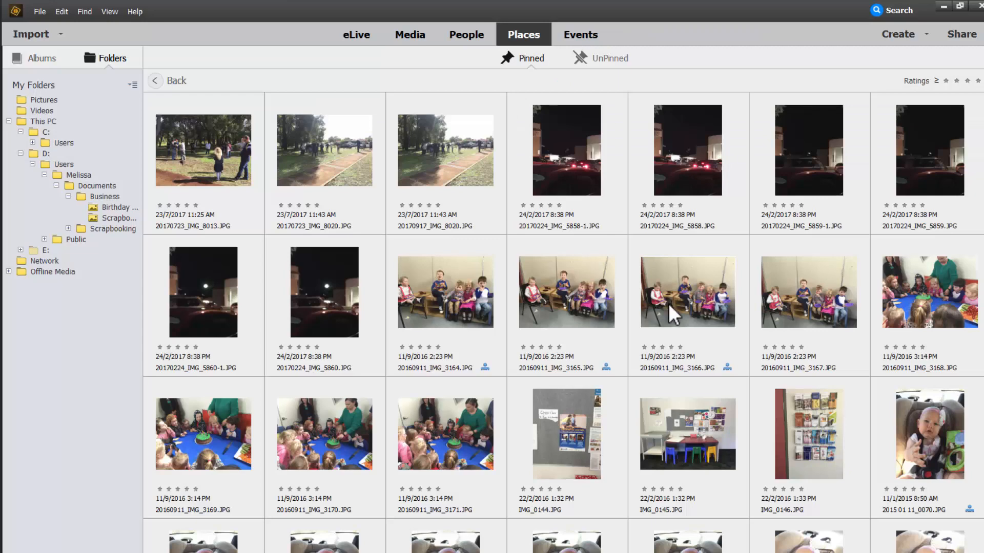
- Switch to the Organizer and examine the pinned park photos from 1/8/2014, including the panorama and the signboard
{"action": "scroll", "coordinate": [469, 364], "scroll_direction": "down", "scroll_amount": 5}
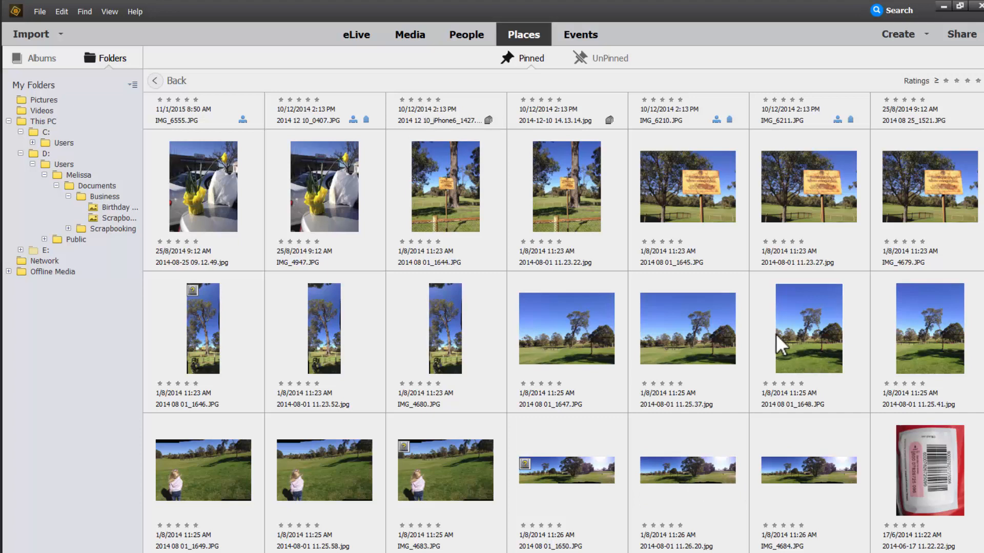
{"action": "left_click", "coordinate": [579, 477]}
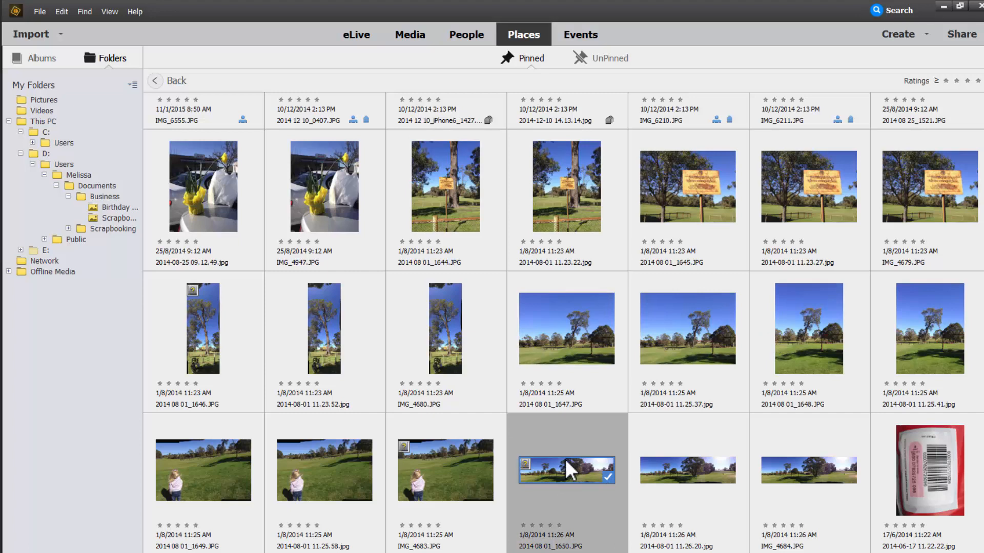
{"action": "left_click", "coordinate": [476, 167]}
{"action": "left_click", "coordinate": [700, 188]}
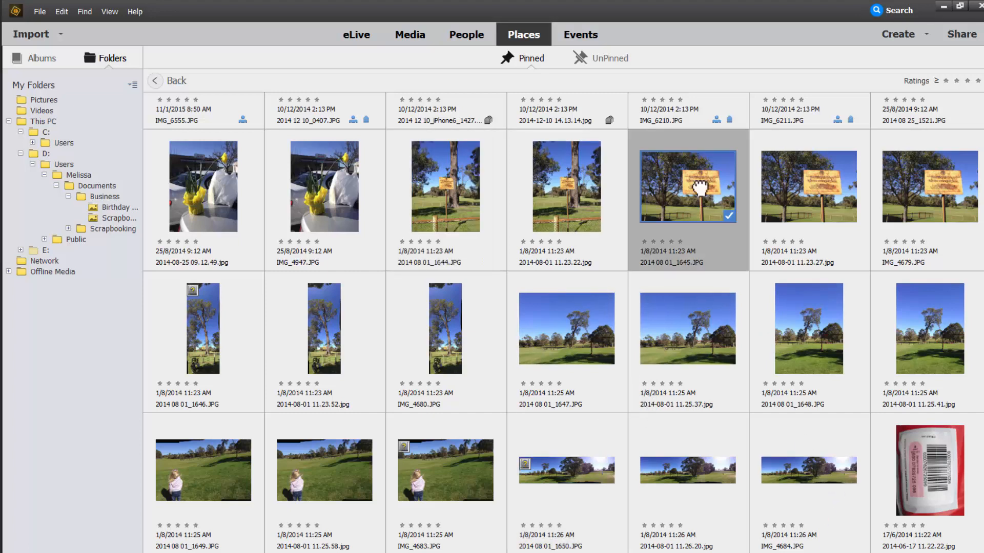
{"action": "double_click", "coordinate": [700, 188]}
{"action": "left_click", "coordinate": [167, 81]}
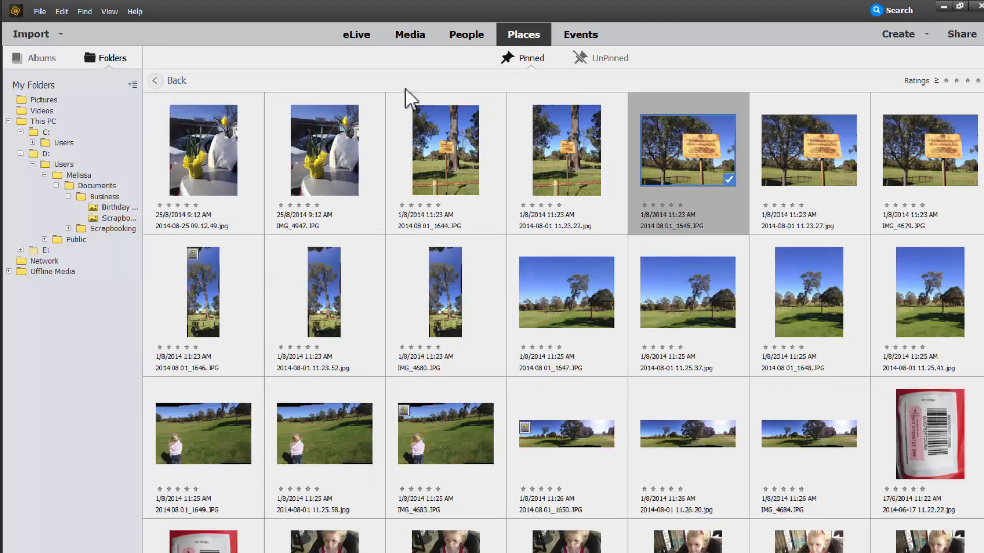
- Select the park photos from 2014 08 01_1644.JPG through IMG_4684.JPG and bring up the options available for them
{"action": "left_click", "coordinate": [446, 149]}
{"action": "left_click", "coordinate": [827, 438], "text": "shift"}
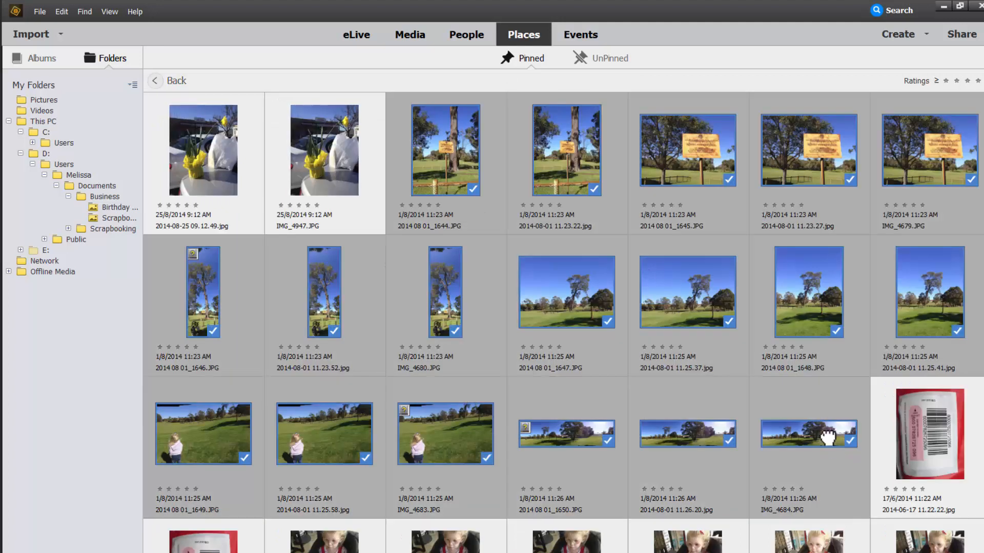
{"action": "right_click", "coordinate": [463, 179]}
{"action": "left_click", "coordinate": [437, 206]}
{"action": "right_click", "coordinate": [443, 174]}
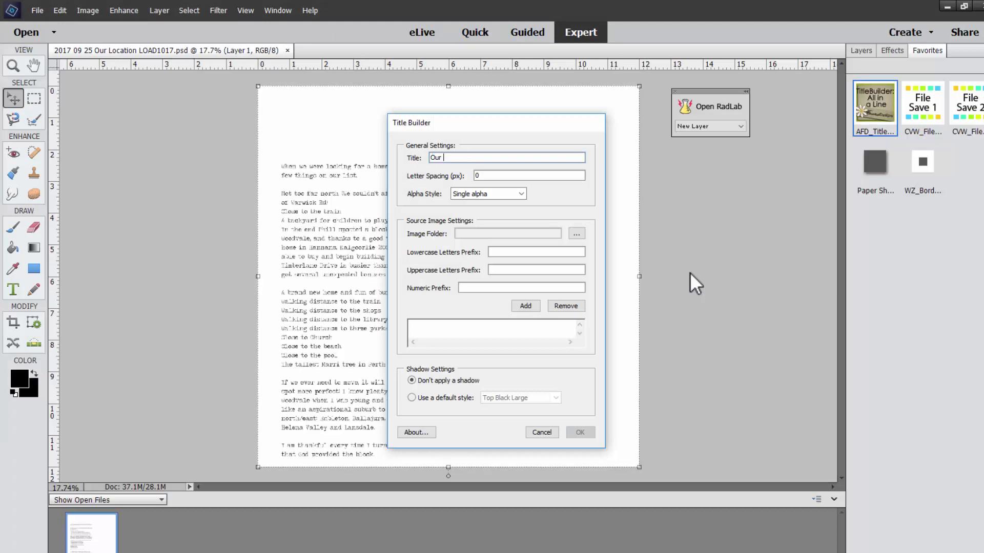
- Enter "Our Sweet Spot" as the Title Builder title in the editor and start choosing the source image folder
{"action": "type", "text": "Sweet Spot"}
{"action": "left_click", "coordinate": [581, 230]}
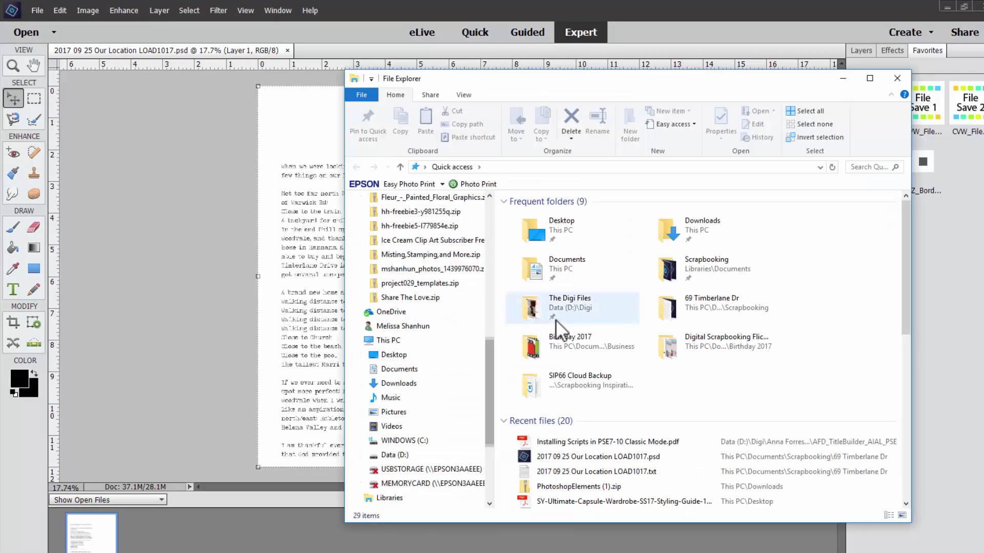
- Switch to File Explorer and search the Digi folder for "home"
{"action": "double_click", "coordinate": [556, 319]}
{"action": "left_click", "coordinate": [516, 167]}
{"action": "left_click", "coordinate": [871, 167]}
{"action": "type", "text": "home"}
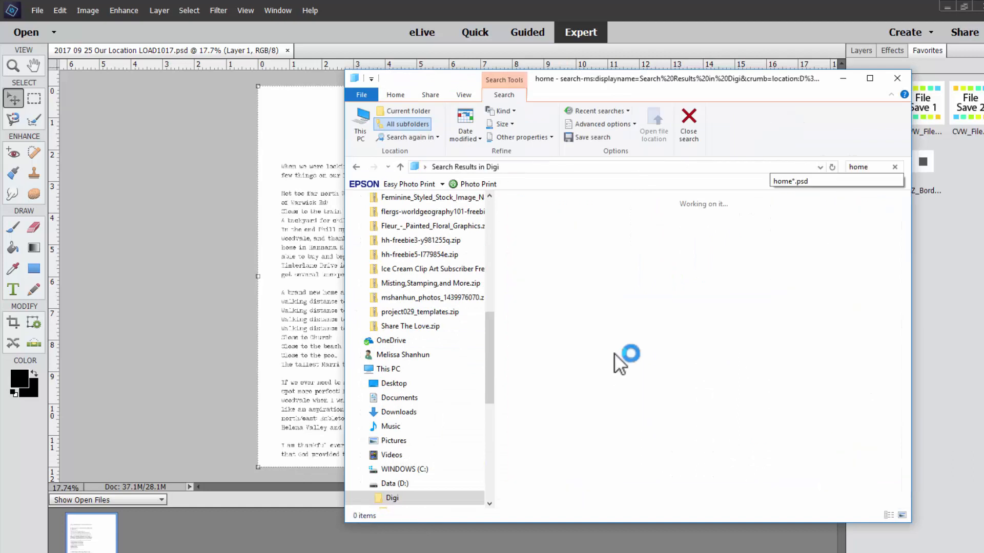
- Examine the banasiak_homeis folder and other home-themed kit folders in the Digi collection
{"action": "double_click", "coordinate": [558, 210]}
{"action": "left_click", "coordinate": [356, 167]}
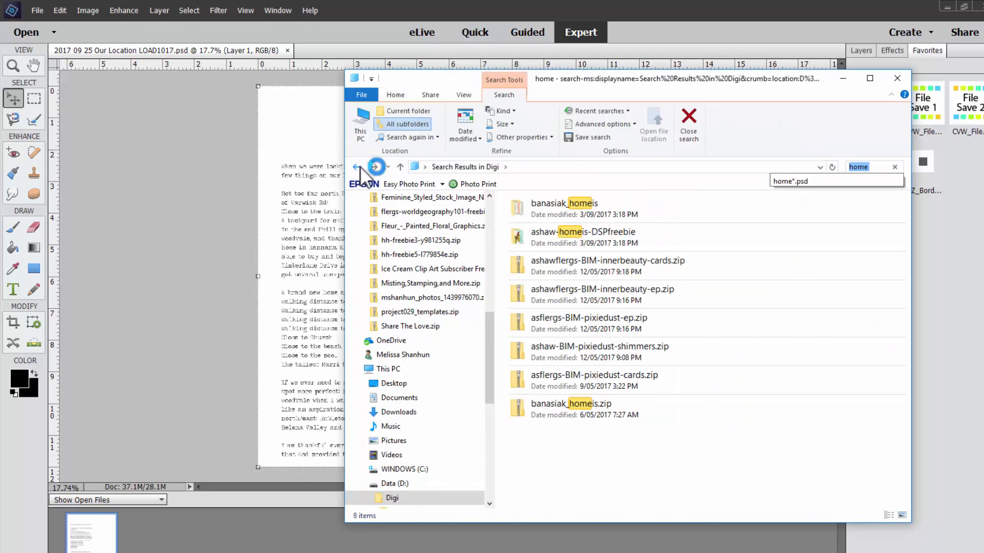
{"action": "double_click", "coordinate": [560, 280]}
{"action": "double_click", "coordinate": [511, 191]}
{"action": "double_click", "coordinate": [561, 380]}
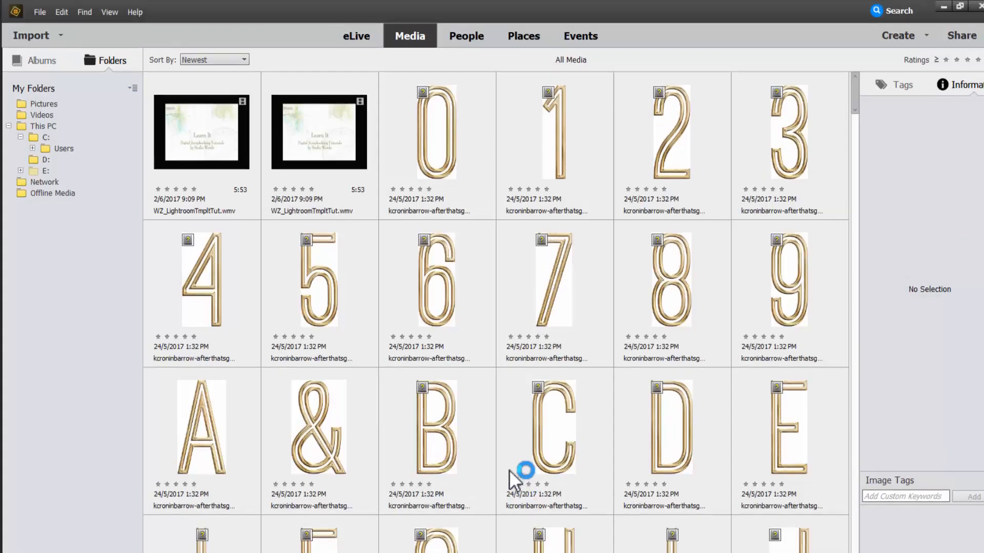
- Open the mbennett-homeis kit images from mbennett-homeis-flower2.png through mbennett-homeis-title.png in the Photoshop Elements editor
{"action": "key", "text": "alt+Tab"}
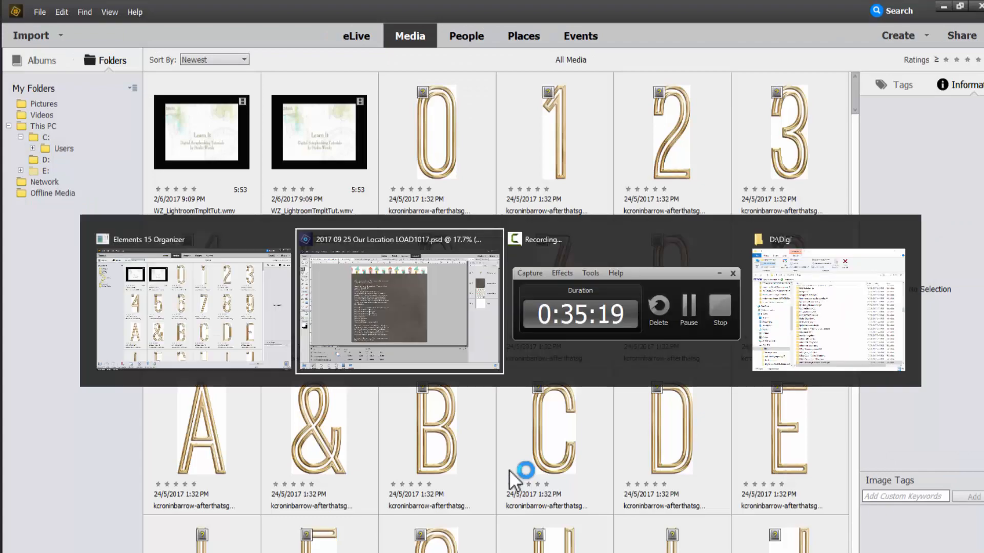
{"action": "key", "text": "alt+Tab"}
{"action": "double_click", "coordinate": [550, 404]}
{"action": "left_click", "coordinate": [733, 231]}
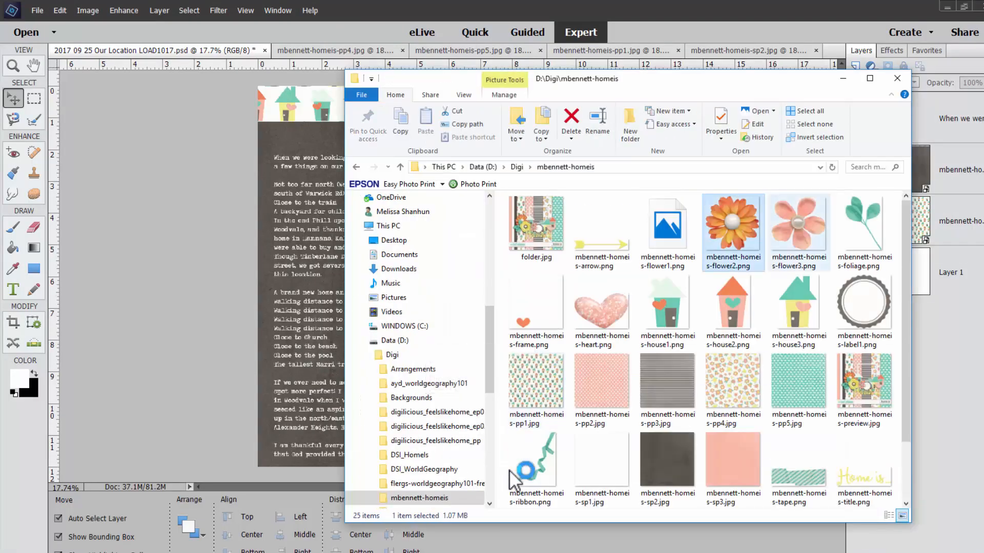
{"action": "scroll", "coordinate": [798, 382], "scroll_direction": "down", "scroll_amount": 1}
{"action": "left_click", "coordinate": [864, 405], "text": "shift"}
{"action": "mouse_move", "coordinate": [864, 405]}
{"action": "left_mouse_down"}
{"action": "mouse_move", "coordinate": [781, 427]}
{"action": "mouse_move", "coordinate": [328, 328]}
{"action": "left_mouse_up"}
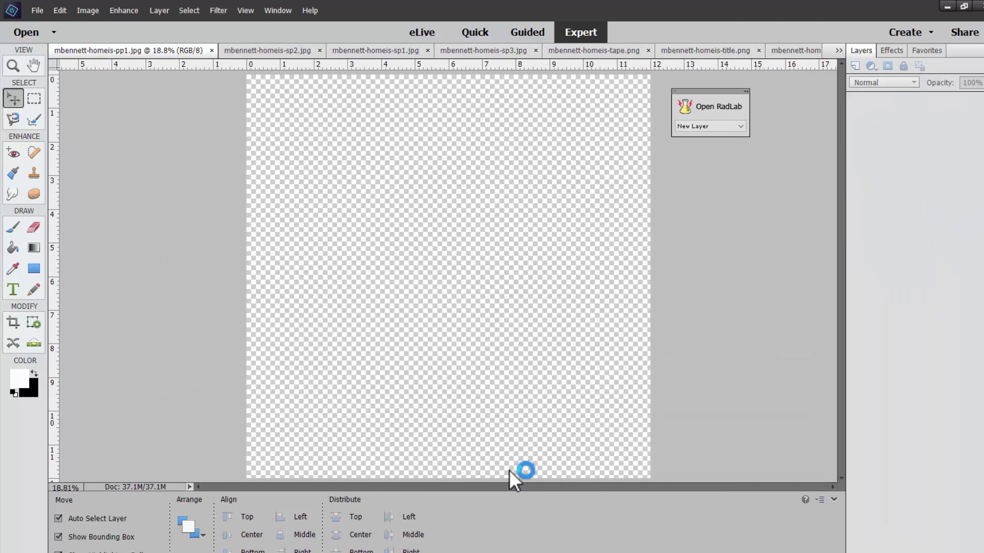
- Return to File Explorer, locate the DSI_HomeIs kit folder in the Digi collection and open its images in the Photoshop Elements editor
{"action": "key", "text": "alt+Up"}
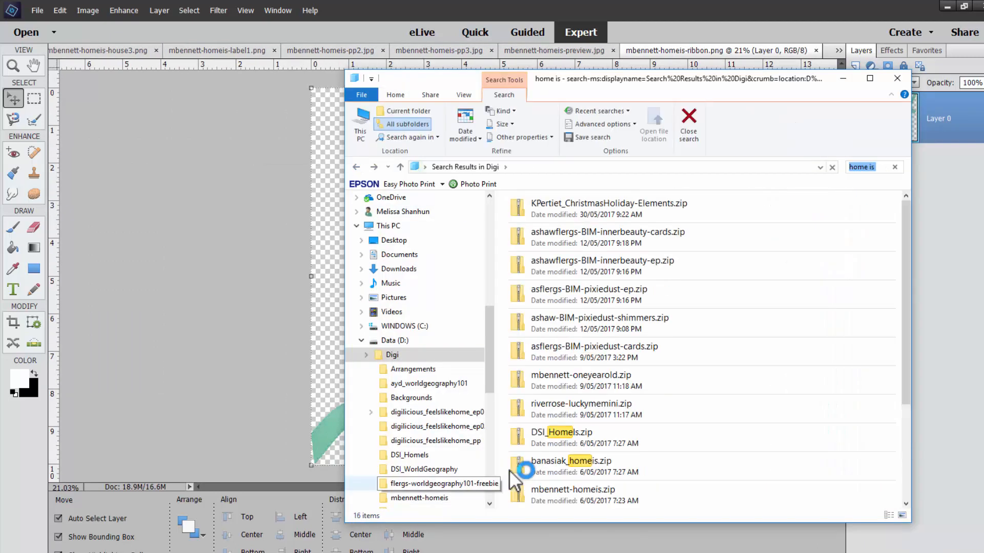
{"action": "left_click", "coordinate": [865, 167]}
{"action": "key", "text": "BackSpace"}
{"action": "double_click", "coordinate": [551, 264]}
{"action": "left_click", "coordinate": [536, 320]}
{"action": "left_click", "coordinate": [733, 471], "text": "shift"}
{"action": "mouse_move", "coordinate": [733, 471]}
{"action": "left_mouse_down"}
{"action": "mouse_move", "coordinate": [625, 490]}
{"action": "mouse_move", "coordinate": [328, 409]}
{"action": "left_mouse_up"}
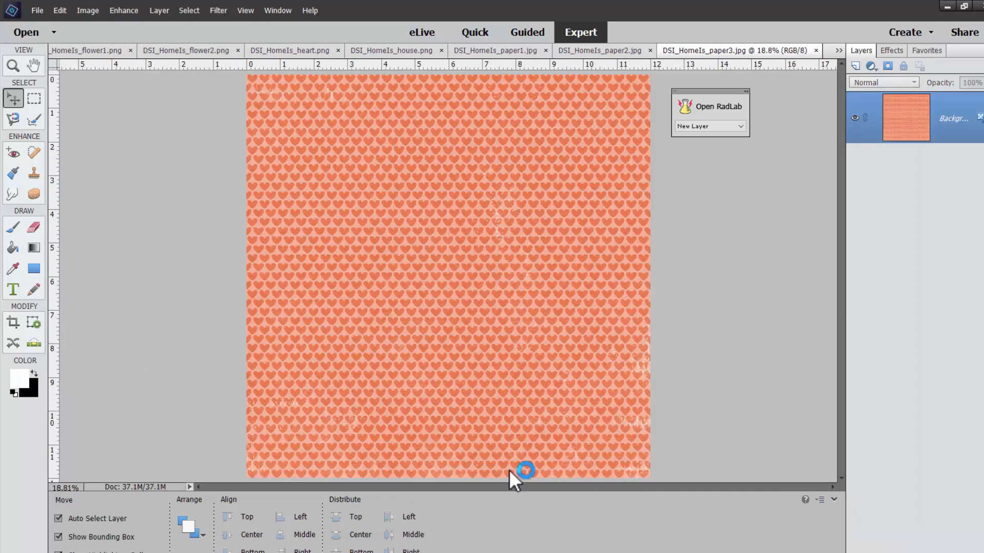
{"action": "scroll", "coordinate": [447, 530], "scroll_direction": "down", "scroll_amount": 3}
{"action": "scroll", "coordinate": [447, 530], "scroll_direction": "up", "scroll_amount": 3}
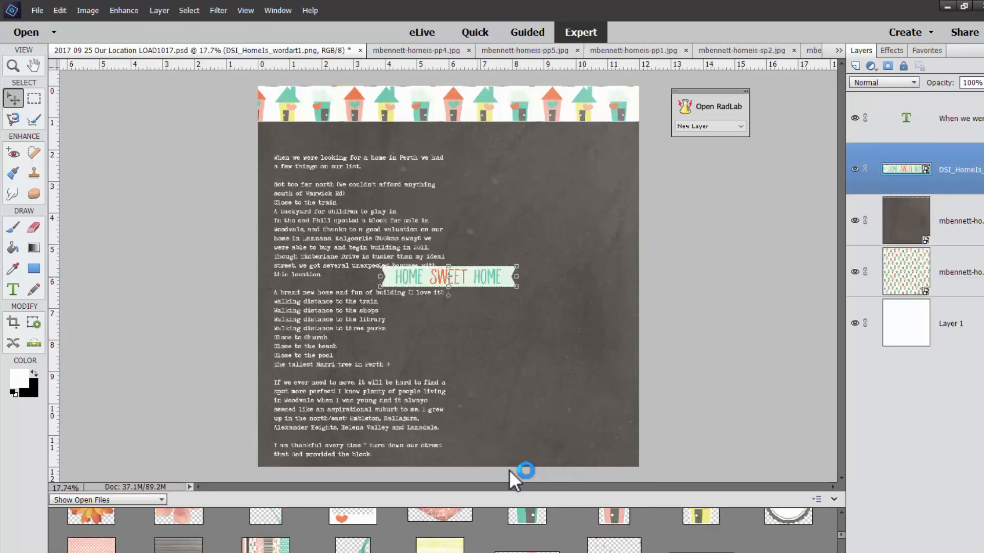
- Move the Home Sweet Home word art banner to the lower right part of the dark paper, clear of the journaling
{"action": "left_click_drag", "start_coordinate": [449, 280], "coordinate": [553, 385]}
{"action": "left_click", "coordinate": [509, 470]}
{"action": "left_click", "coordinate": [459, 293]}
{"action": "scroll", "coordinate": [447, 530], "scroll_direction": "down", "scroll_amount": 2}
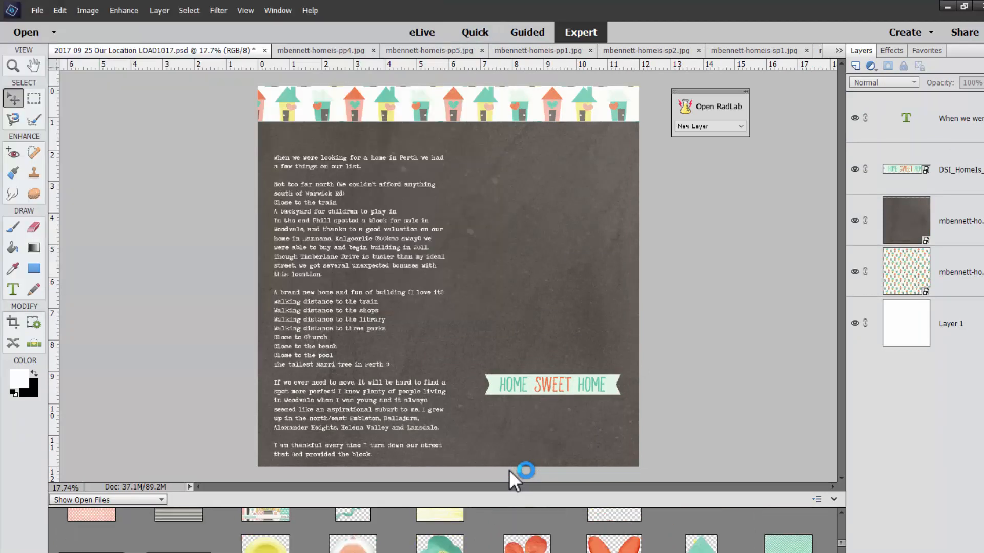
{"action": "scroll", "coordinate": [446, 531], "scroll_direction": "down", "scroll_amount": 1}
{"action": "key", "text": "ctrl+z"}
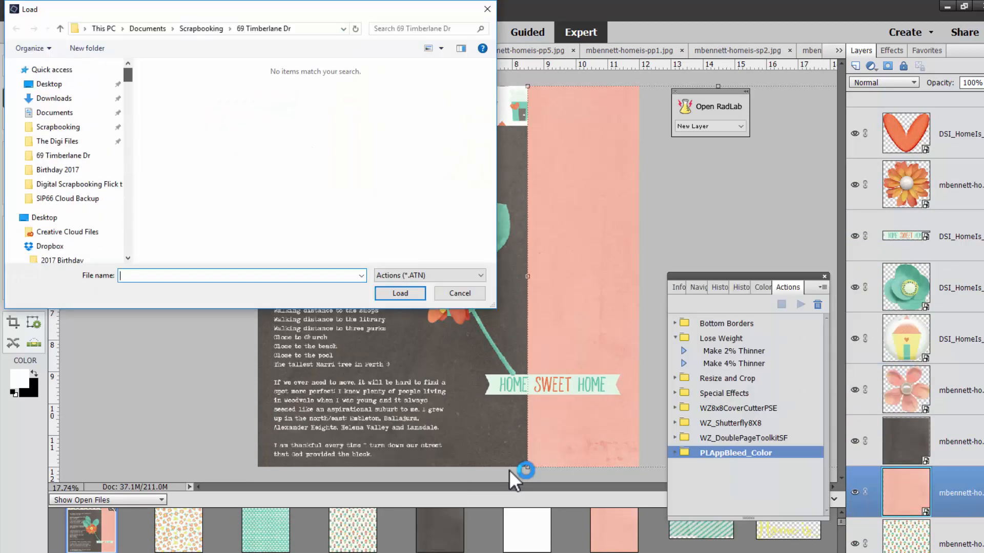
- Load the WZ_RuleItThirdsPSE.atn action file from the WZ_RuleItThirds folder in the Wendy Zine collection
{"action": "type", "text": "we"}
{"action": "left_click", "coordinate": [142, 309]}
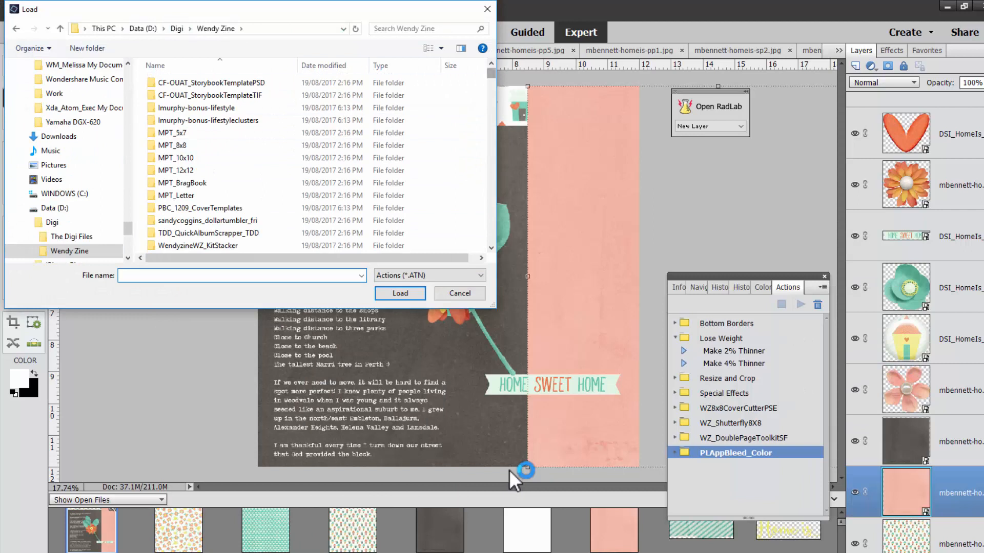
{"action": "scroll", "coordinate": [325, 162], "scroll_direction": "down", "scroll_amount": 20}
{"action": "scroll", "coordinate": [324, 162], "scroll_direction": "up", "scroll_amount": 5}
{"action": "double_click", "coordinate": [184, 92]}
{"action": "double_click", "coordinate": [187, 105]}
{"action": "double_click", "coordinate": [190, 143]}
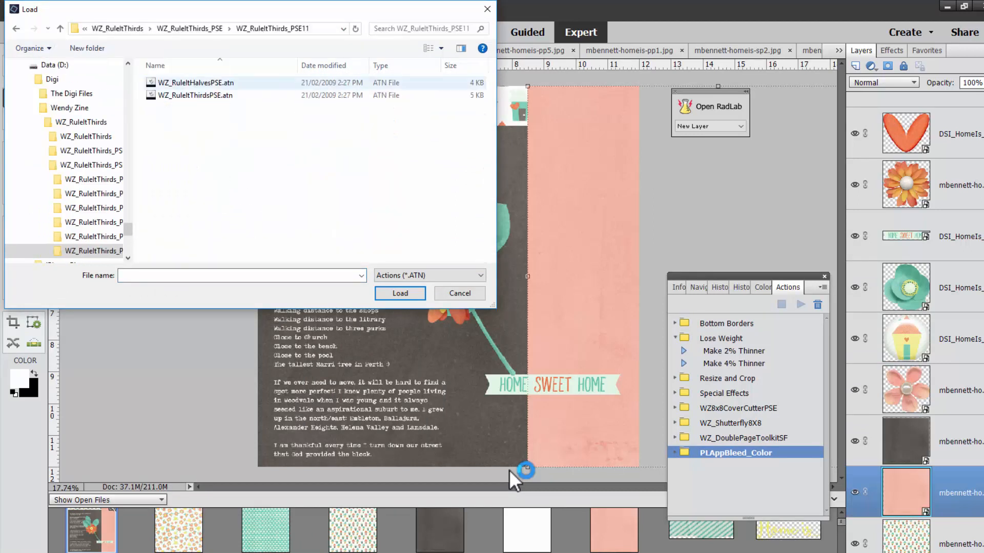
{"action": "double_click", "coordinate": [190, 95]}
- Run the newly loaded rule-of-thirds action on the scrapbook layout
{"action": "left_click", "coordinate": [733, 473]}
{"action": "left_click", "coordinate": [800, 305]}
{"action": "key", "text": "Return"}
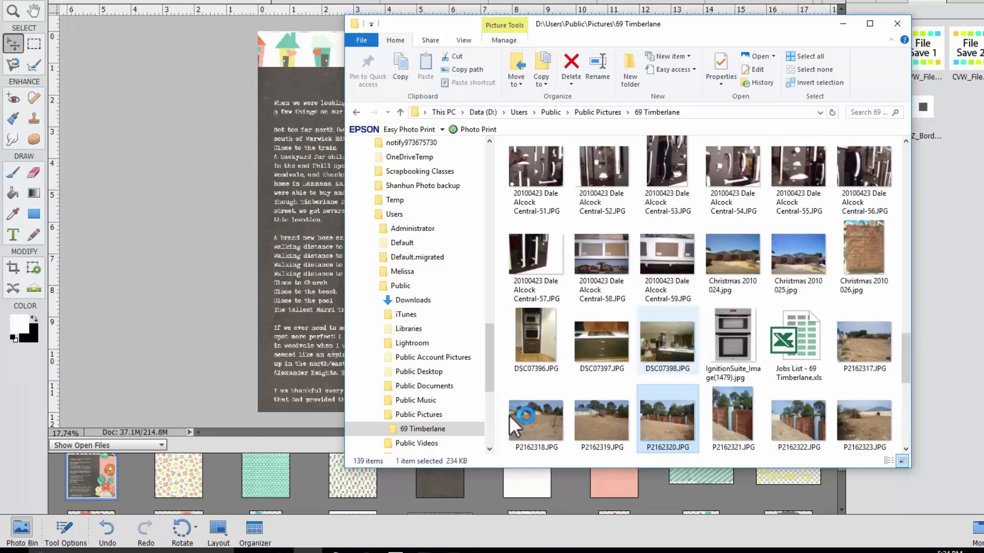
- Examine the house photo folder and its dated subfolders, including 2010 04 and 2011 01, for pictures suited to the layout
{"action": "left_click", "coordinate": [888, 461]}
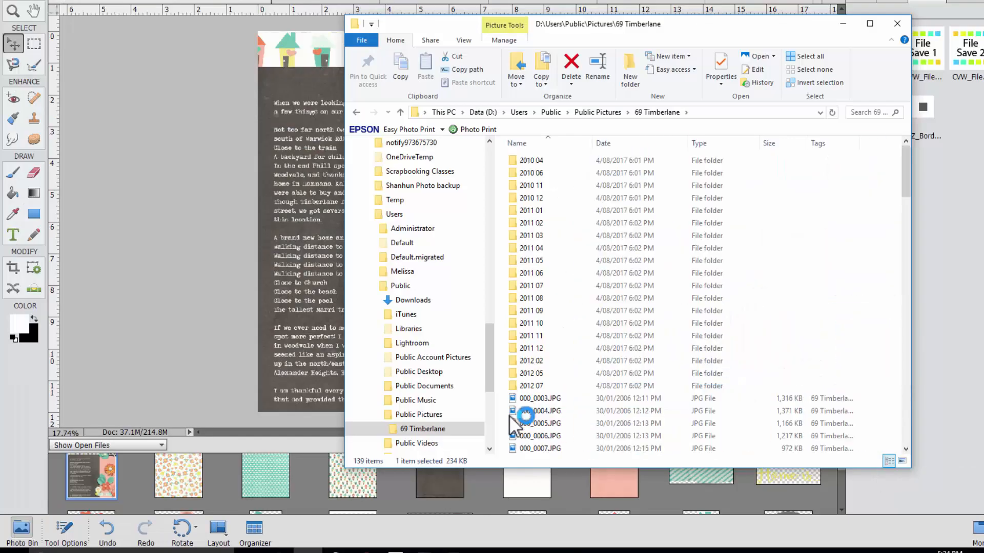
{"action": "left_click", "coordinate": [902, 460]}
{"action": "double_click", "coordinate": [536, 174]}
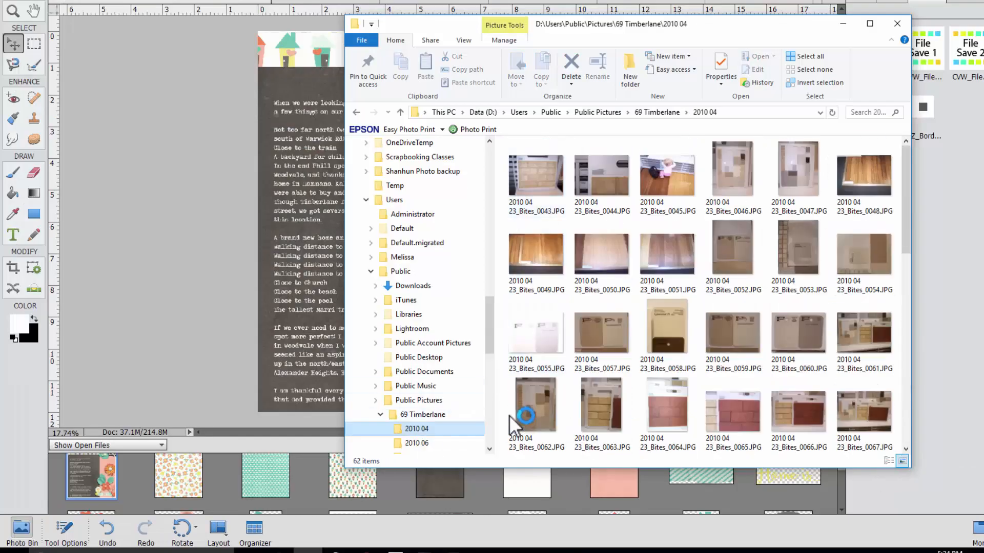
{"action": "scroll", "coordinate": [422, 414], "scroll_direction": "down", "scroll_amount": 7}
{"action": "left_click", "coordinate": [416, 142]}
{"action": "scroll", "coordinate": [416, 300], "scroll_direction": "up", "scroll_amount": 4}
{"action": "left_click", "coordinate": [416, 286]}
{"action": "left_click", "coordinate": [416, 314]}
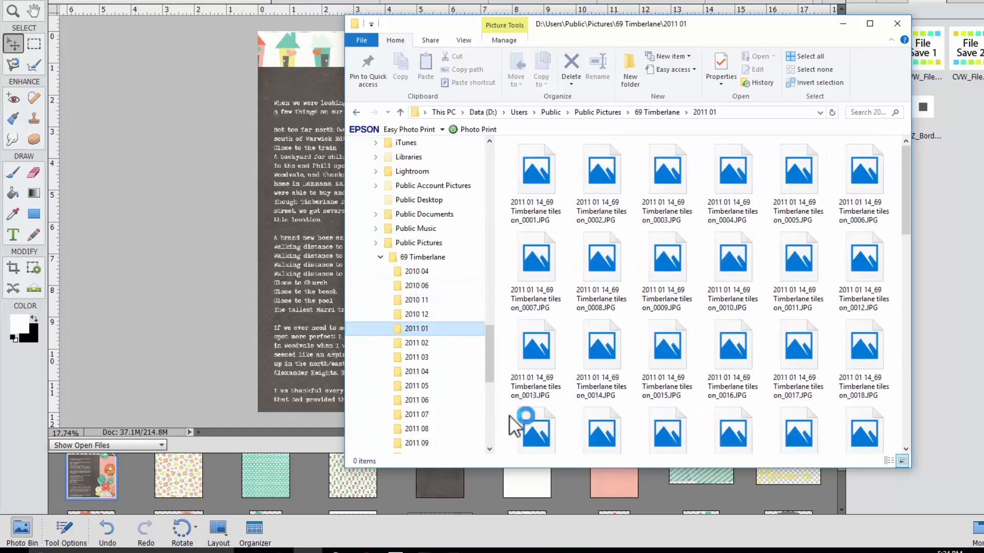
{"action": "scroll", "coordinate": [416, 308], "scroll_direction": "down", "scroll_amount": 5}
{"action": "left_click", "coordinate": [416, 257]}
{"action": "left_click", "coordinate": [416, 343]}
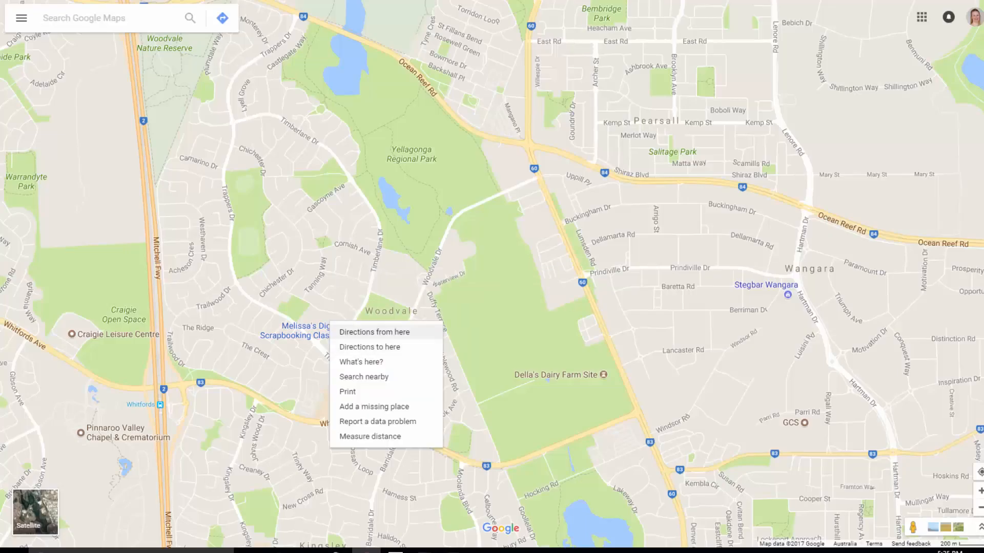
- Switch to Google Maps, widen the map around Woodvale and look up Avoka
{"action": "left_click", "coordinate": [222, 18]}
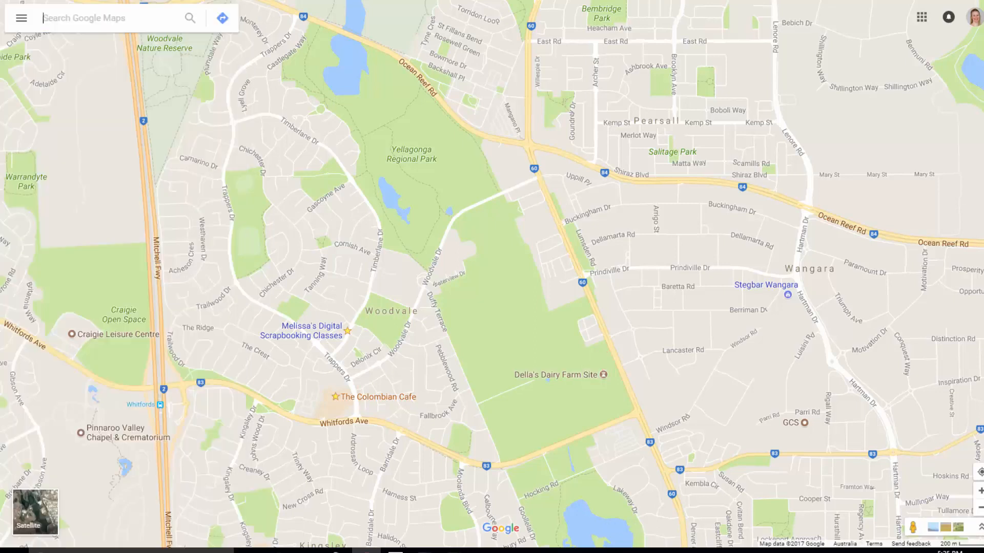
{"action": "left_click", "coordinate": [980, 507]}
{"action": "left_click", "coordinate": [980, 507]}
{"action": "left_click", "coordinate": [460, 304]}
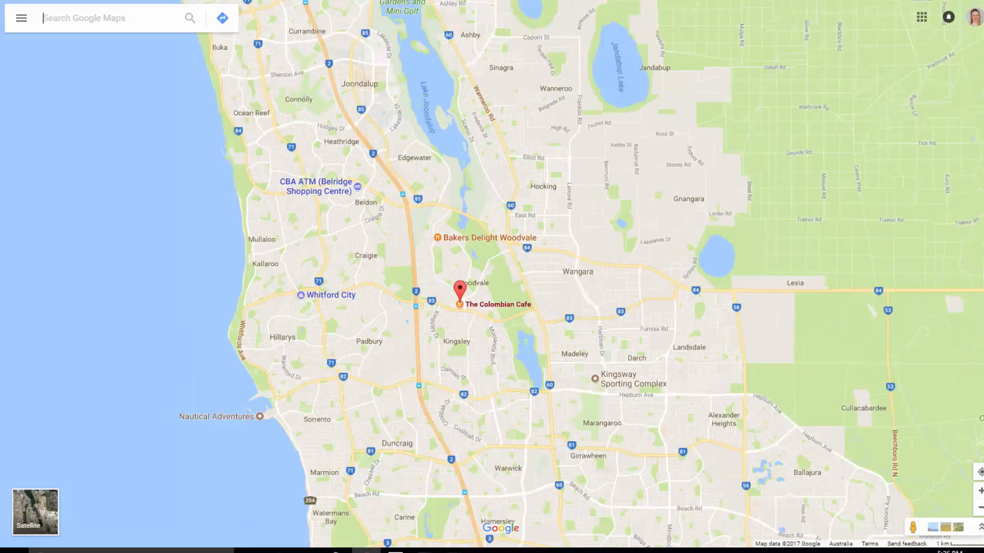
{"action": "type", "text": "avoka"}
{"action": "key", "text": "Return"}
- Find True North on the map and save it as a starred place
{"action": "triple_click", "coordinate": [108, 17]}
{"action": "type", "text": "true"}
{"action": "left_click", "coordinate": [102, 43]}
{"action": "left_click", "coordinate": [39, 202]}
- Search the map for "mulla" and choose the Mullaloo place from the suggestions
{"action": "left_click_drag", "start_coordinate": [100, 18], "coordinate": [104, 18]}
{"action": "triple_click", "coordinate": [103, 18]}
{"action": "type", "text": "mulla"}
{"action": "key", "text": "Down"}
{"action": "key", "text": "Down"}
{"action": "key", "text": "Down"}
{"action": "key", "text": "Down"}
{"action": "key", "text": "Return"}
- Look up Woodvale Public Library on the map
{"action": "triple_click", "coordinate": [107, 18]}
{"action": "type", "text": "woodvale library"}
{"action": "key", "text": "Down"}
{"action": "key", "text": "Return"}
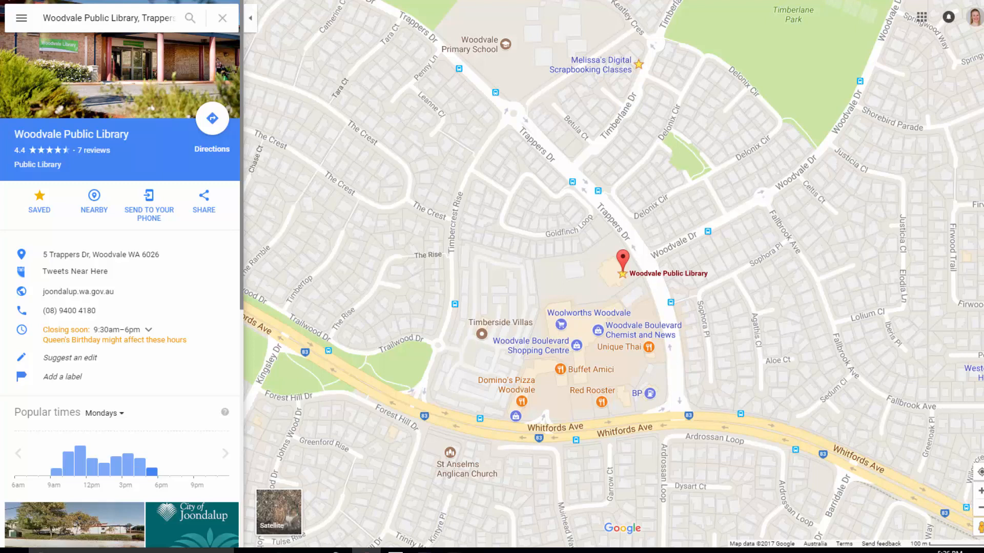
{"action": "scroll", "coordinate": [622, 273], "scroll_direction": "down", "scroll_amount": 3}
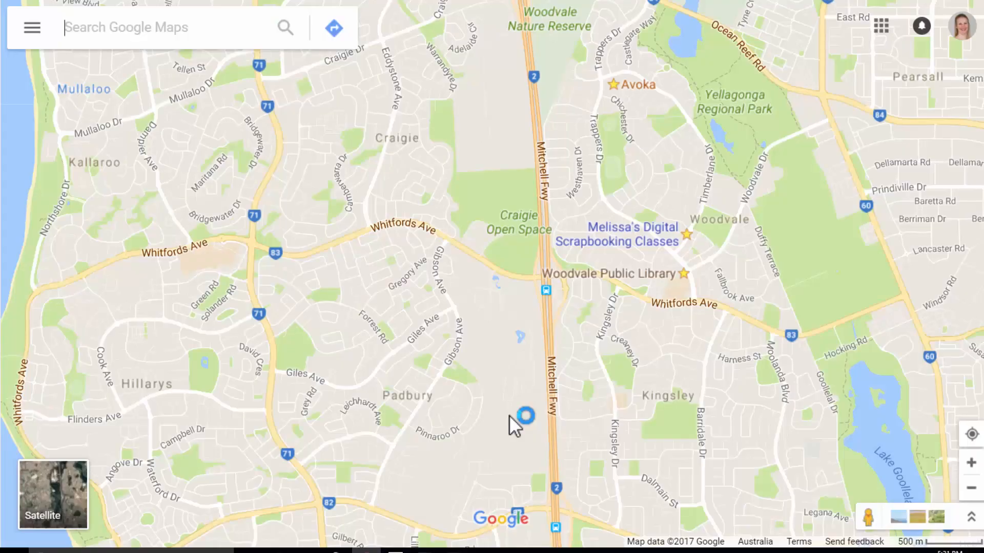
- Find the Whitfords train station on the map, then return to the map overview
{"action": "key", "text": "minus"}
{"action": "key", "text": "minus"}
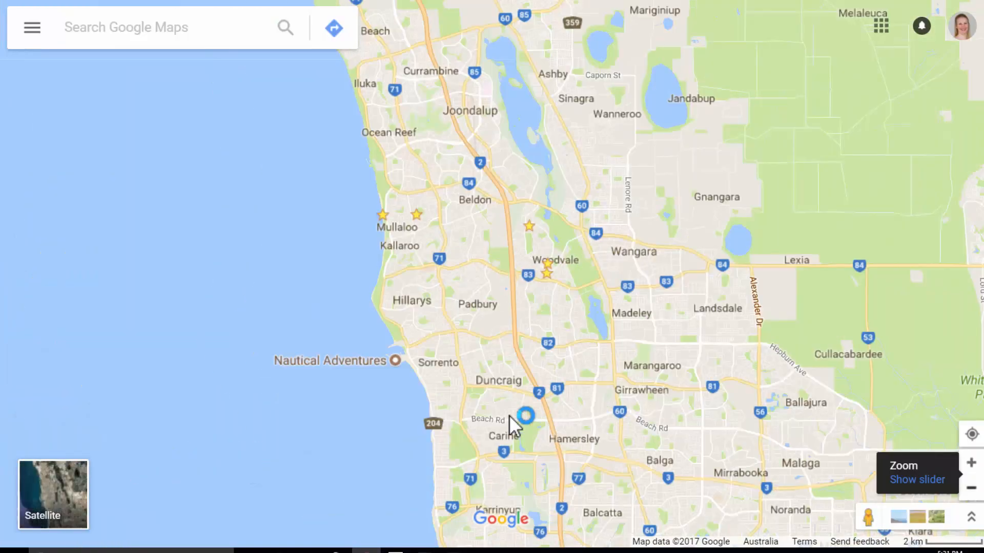
{"action": "key", "text": "plus"}
{"action": "type", "text": "whitford train"}
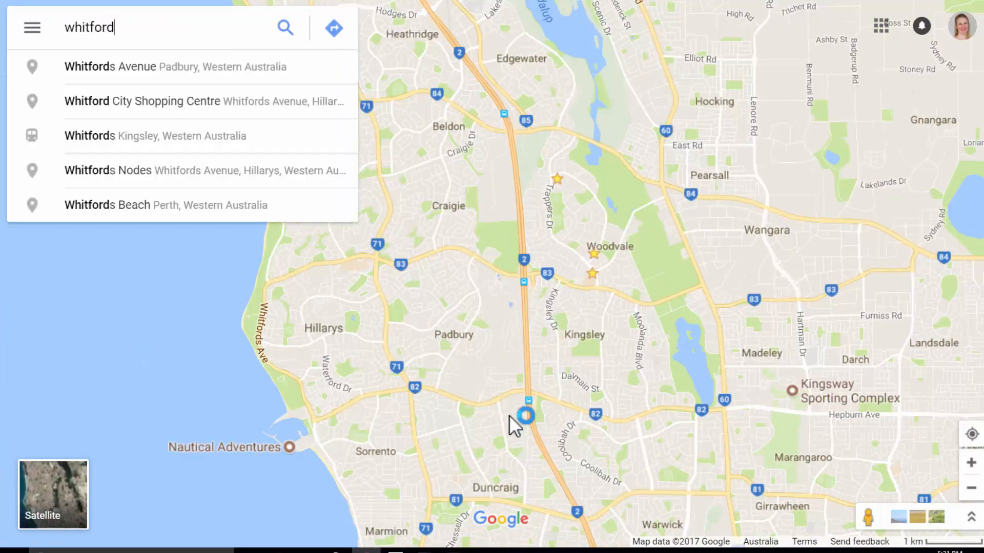
{"action": "key", "text": "Down"}
{"action": "key", "text": "Down"}
{"action": "key", "text": "Return"}
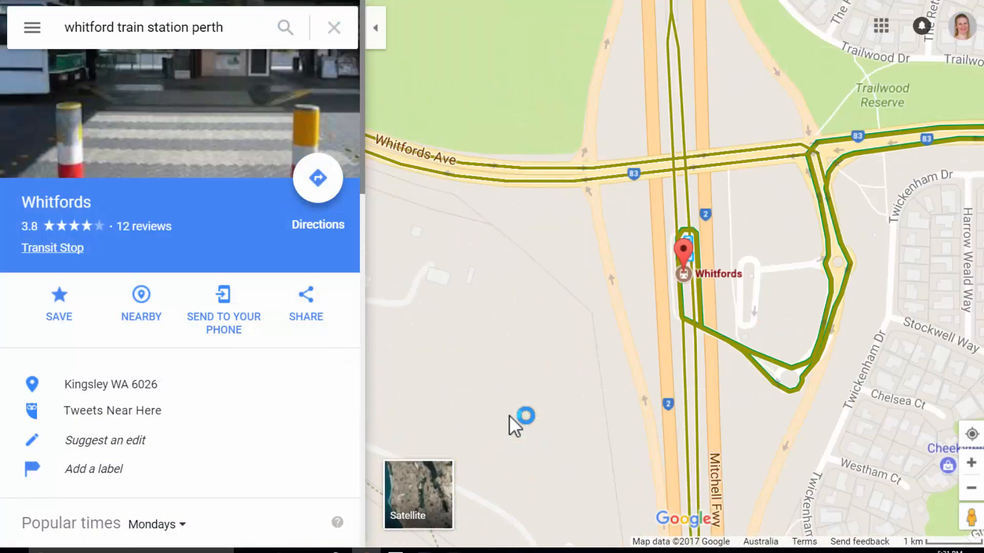
{"action": "key", "text": "alt+Left"}
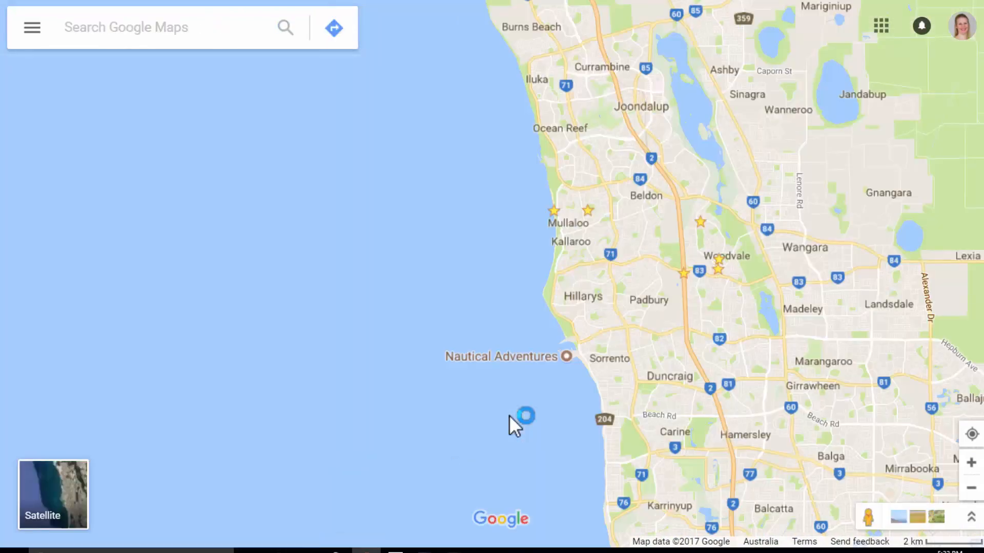
- Frame the map so that all the starred places between the Mullaloo coast and Woodvale fit in view
{"action": "key", "text": "ctrl+minus"}
{"action": "key", "text": "ctrl+minus"}
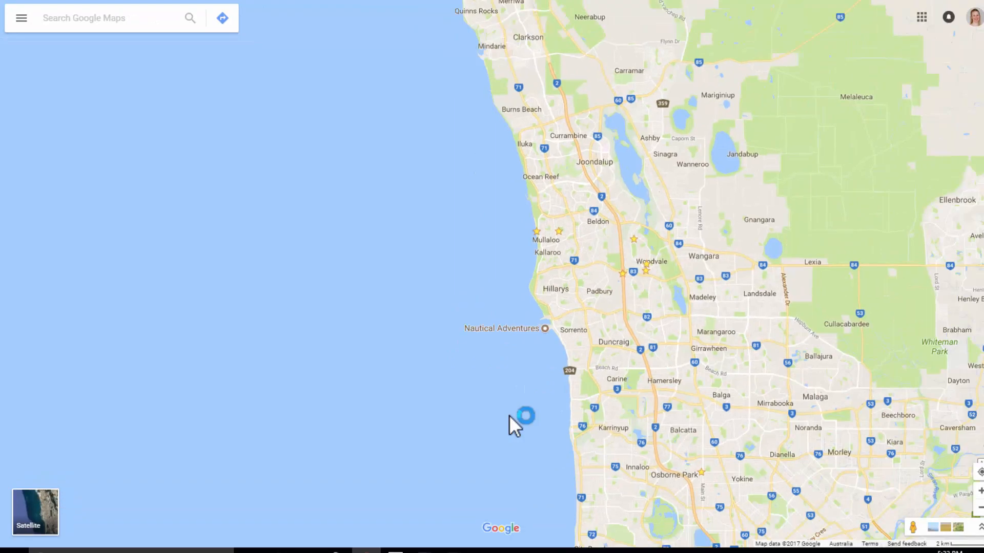
{"action": "key", "text": "ctrl+plus"}
{"action": "scroll", "coordinate": [509, 415], "scroll_direction": "up", "scroll_amount": 2}
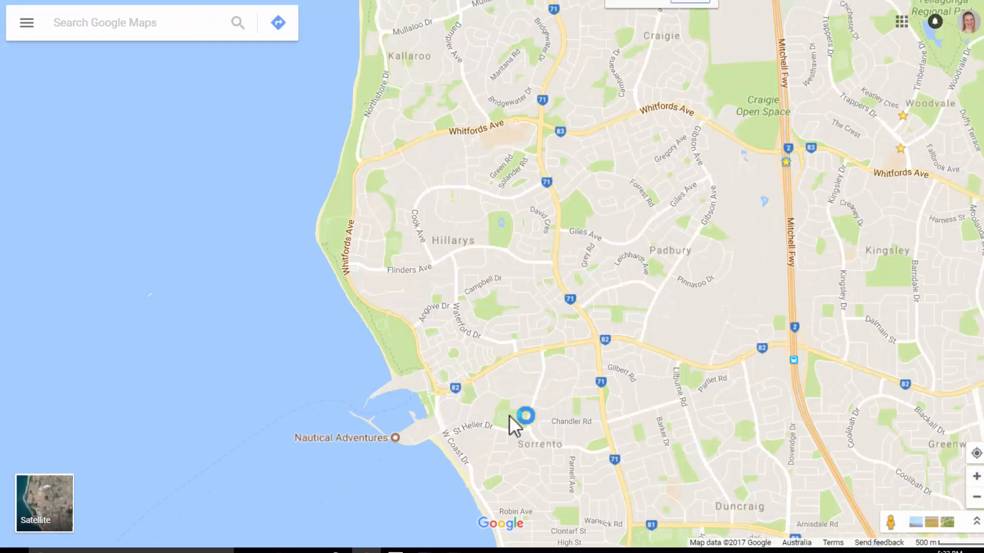
{"action": "key", "text": "ctrl+minus"}
{"action": "key", "text": "plus"}
{"action": "key", "text": "plus"}
{"action": "key", "text": "plus"}
{"action": "key", "text": "minus"}
{"action": "key", "text": "minus"}
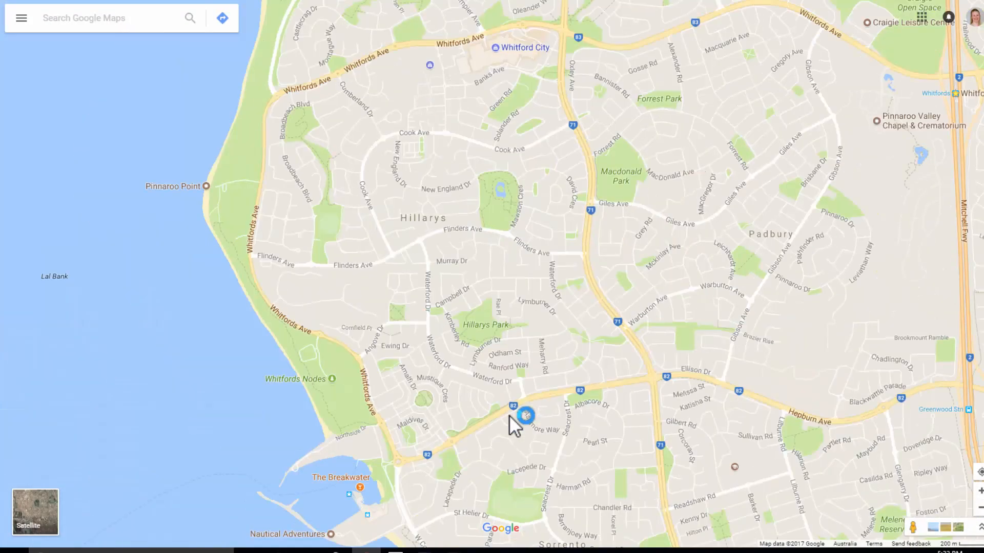
{"action": "key", "text": "Up"}
{"action": "key", "text": "Up"}
{"action": "key", "text": "Up"}
{"action": "key", "text": "Up"}
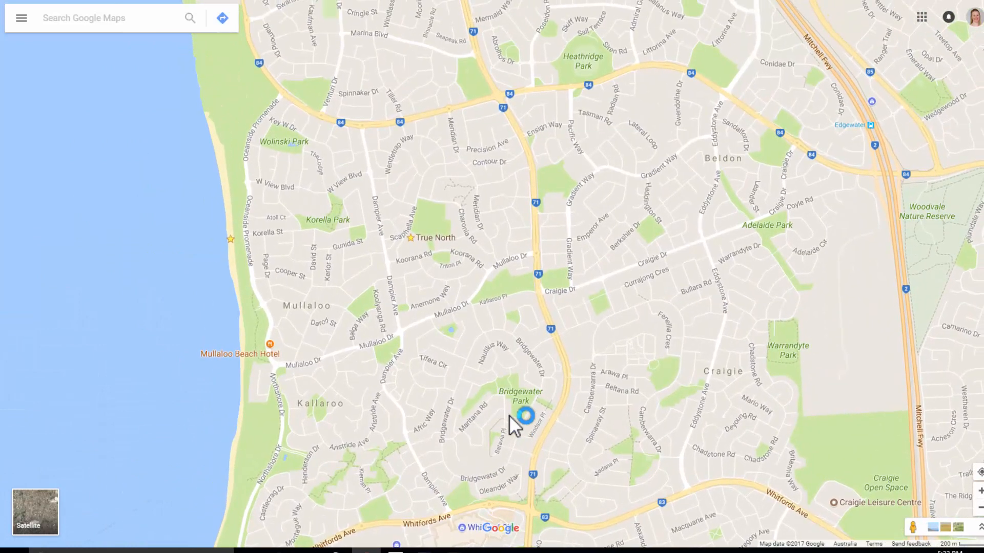
{"action": "key", "text": "minus"}
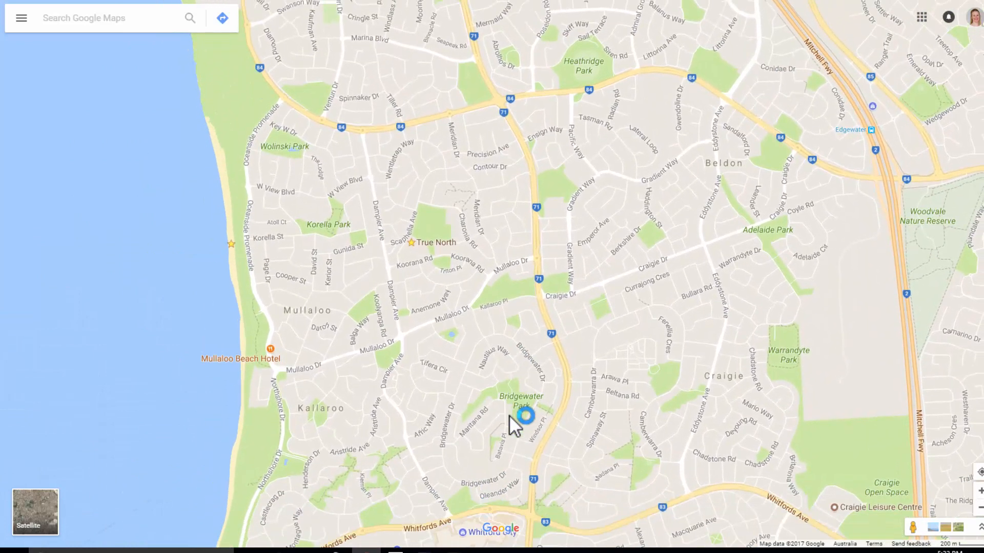
{"action": "key", "text": "minus"}
{"action": "key", "text": "minus"}
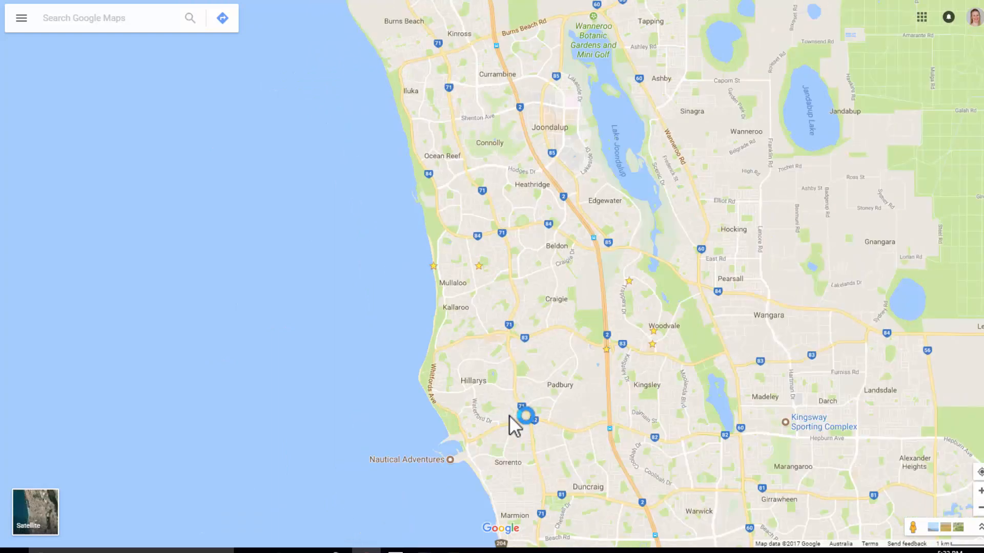
- Centre the map on the starred places, capture a screenshot of it and paste it into the scrapbook layout in Photoshop Elements
{"action": "key", "text": "alt+Tab"}
{"action": "key", "text": "Return"}
{"action": "key", "text": "alt+Tab"}
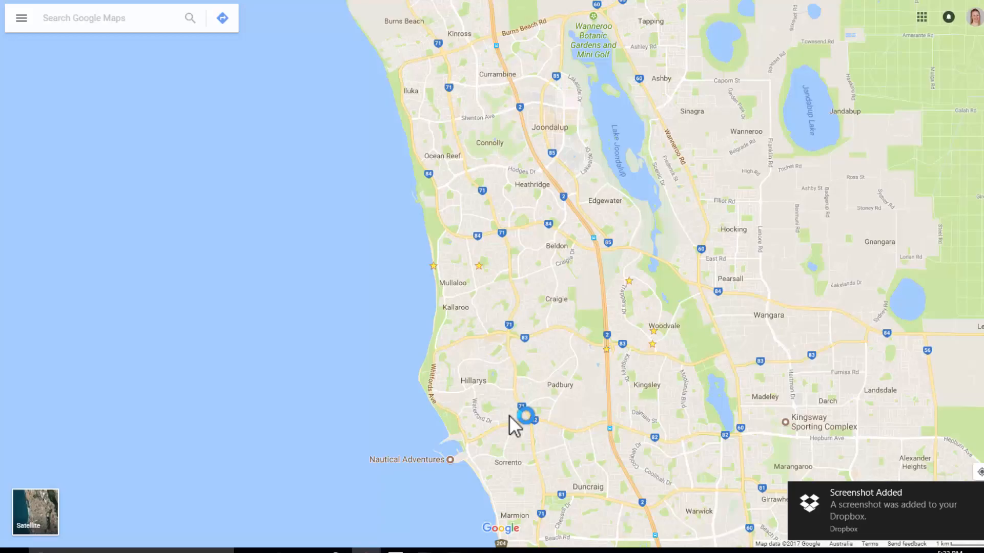
{"action": "left_click_drag", "start_coordinate": [508, 415], "coordinate": [440, 403]}
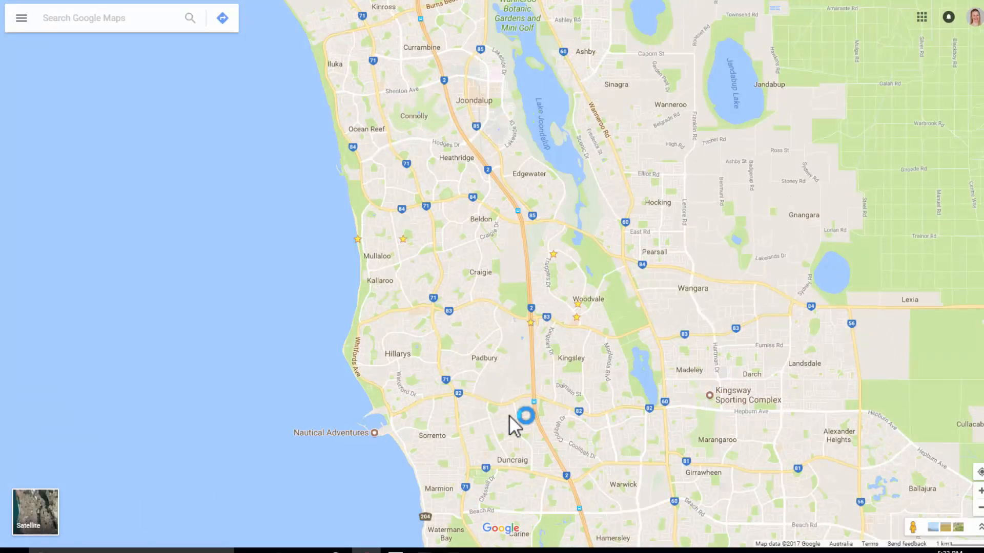
{"action": "key", "text": "Print"}
{"action": "key", "text": "alt+Tab"}
{"action": "key", "text": "ctrl+v"}
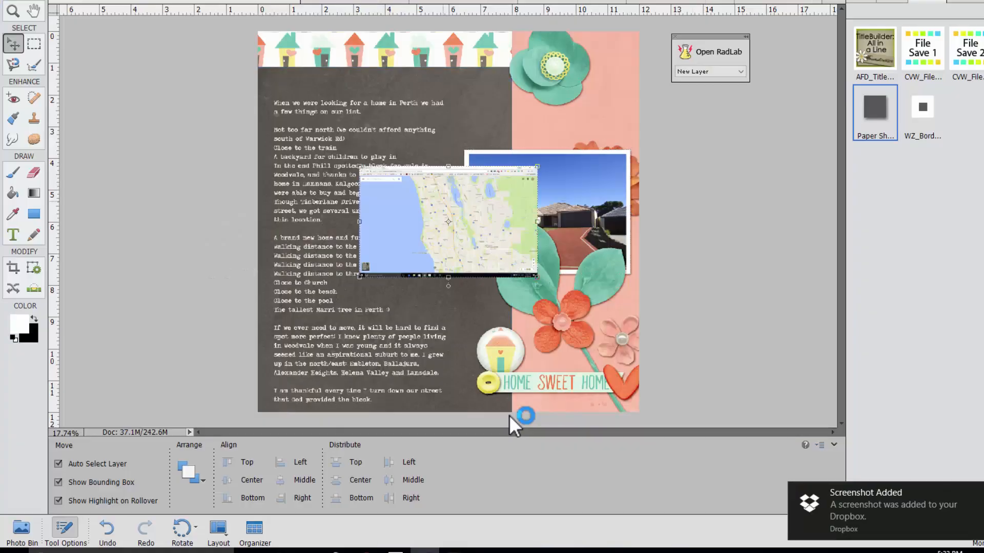
- Give the pasted map a paper shadow, and mask it to a rectangular area covering the coast and suburbs
{"action": "double_click", "coordinate": [875, 112]}
{"action": "key", "text": "ctrl+plus"}
{"action": "key", "text": "ctrl+plus"}
{"action": "key", "text": "ctrl+plus"}
{"action": "key", "text": "m"}
{"action": "left_click_drag", "start_coordinate": [318, 94], "coordinate": [634, 361]}
{"action": "left_click", "coordinate": [861, 2]}
{"action": "left_click", "coordinate": [887, 11]}
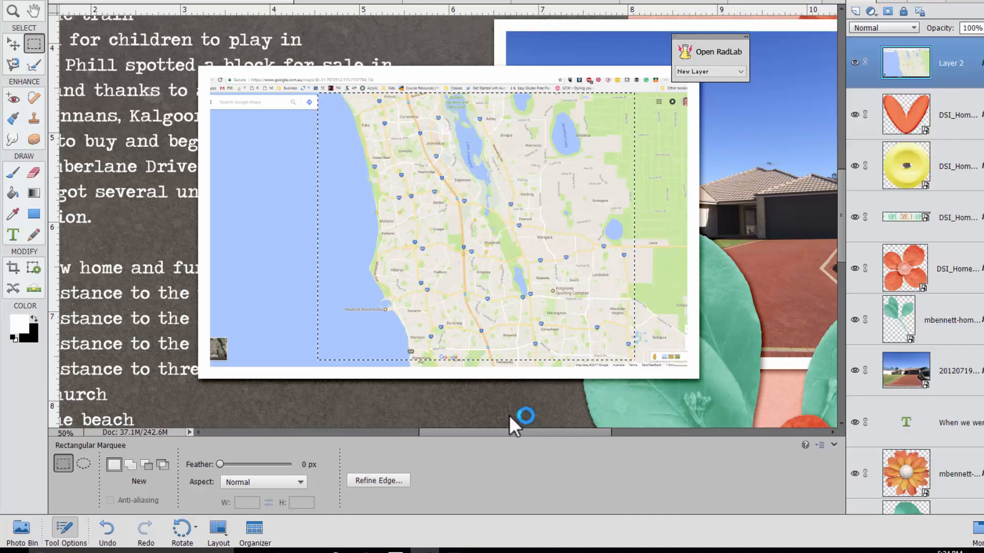
- Move the house photo up the page and position the masked map below it
{"action": "key", "text": "v"}
{"action": "key", "text": "ctrl+0"}
{"action": "left_click_drag", "start_coordinate": [458, 224], "coordinate": [518, 287]}
{"action": "left_click_drag", "start_coordinate": [552, 194], "coordinate": [551, 93]}
{"action": "left_click_drag", "start_coordinate": [517, 288], "coordinate": [514, 236]}
- Switch to File Explorer and look through the 2017 02 27 folder in Public Pictures
{"action": "left_click", "coordinate": [307, 550]}
{"action": "left_click_drag", "start_coordinate": [489, 359], "coordinate": [489, 333]}
{"action": "left_click", "coordinate": [418, 342]}
{"action": "left_click_drag", "start_coordinate": [519, 449], "coordinate": [701, 449]}
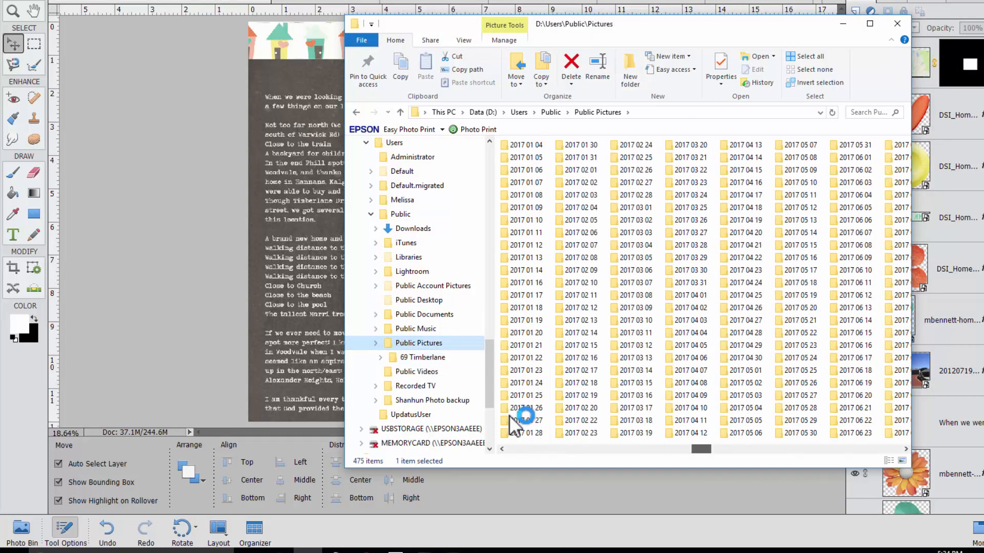
{"action": "double_click", "coordinate": [631, 182]}
{"action": "left_click", "coordinate": [454, 549]}
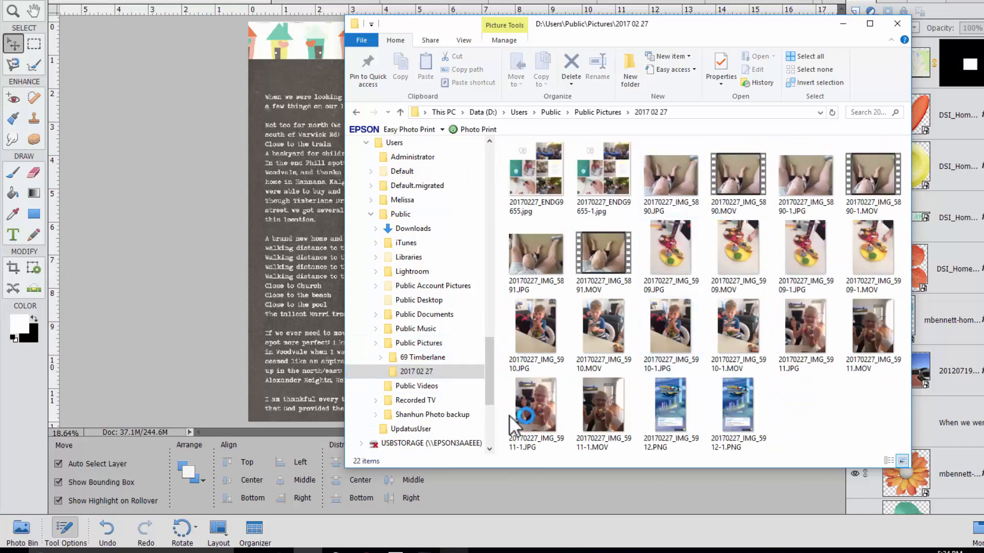
- Switch to the web browser and open Google Photos
{"action": "left_click", "coordinate": [307, 550]}
{"action": "left_click", "coordinate": [367, 550]}
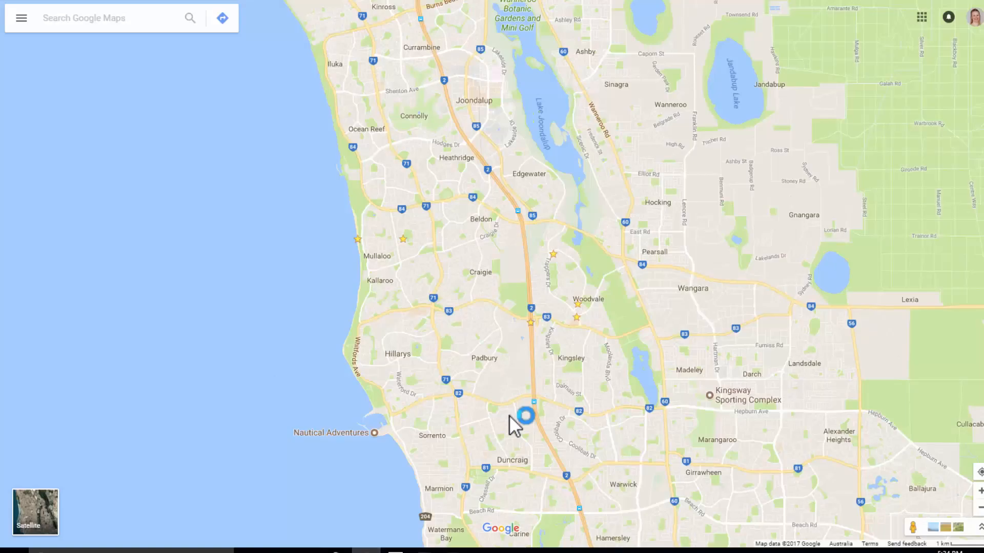
{"action": "key", "text": "ctrl+l"}
{"action": "type", "text": "google photos"}
{"action": "key", "text": "Return"}
- Search Google Photos for the front fence album, look through it and open its last photo
{"action": "key", "text": "slash"}
{"action": "type", "text": "front "}
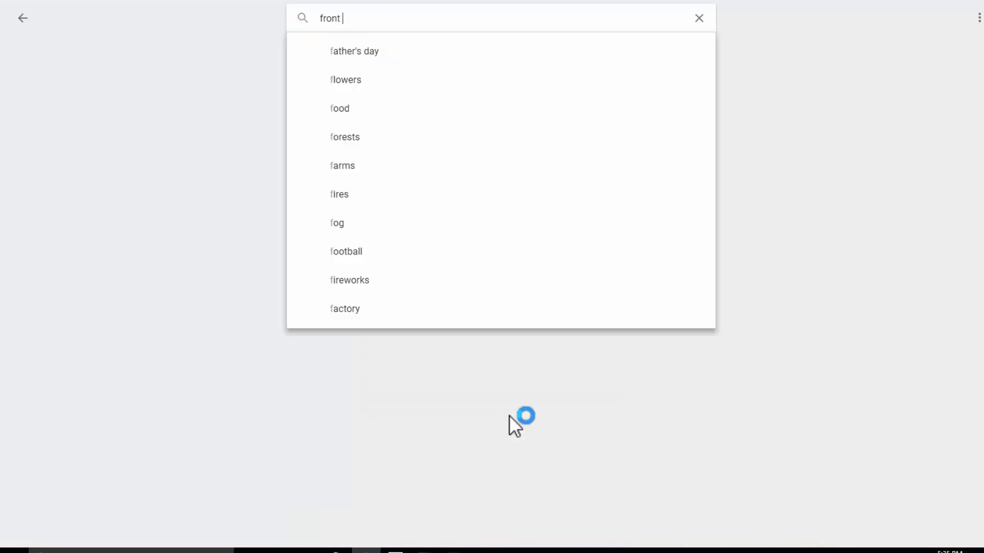
{"action": "type", "text": "view of"}
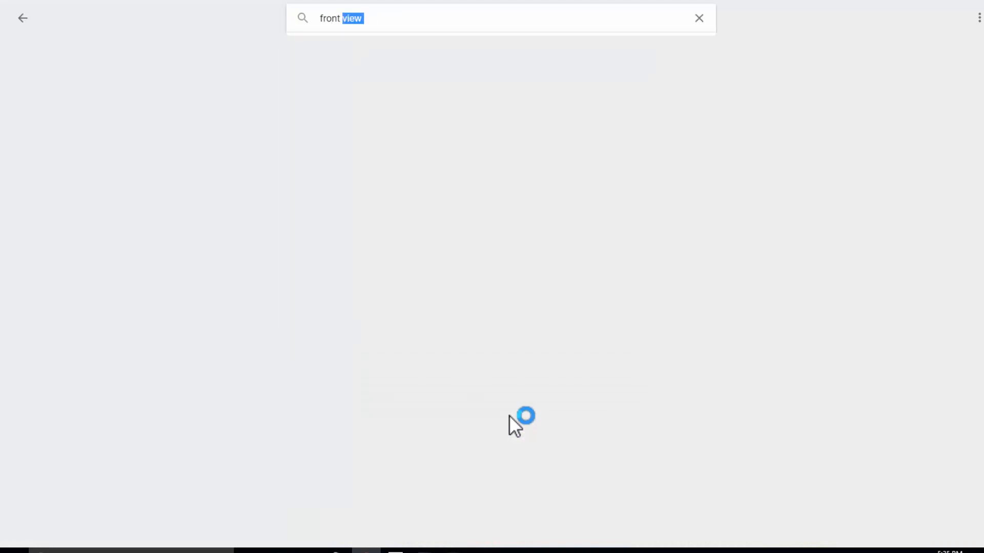
{"action": "key", "text": "BackSpace"}
{"action": "key", "text": "Down"}
{"action": "key", "text": "Return"}
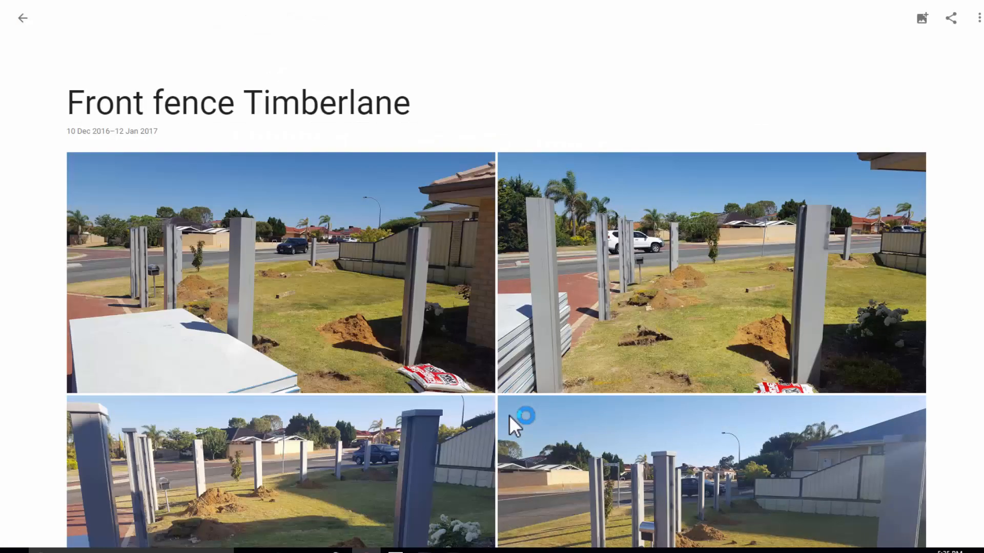
{"action": "scroll", "coordinate": [509, 415], "scroll_direction": "down", "scroll_amount": 15}
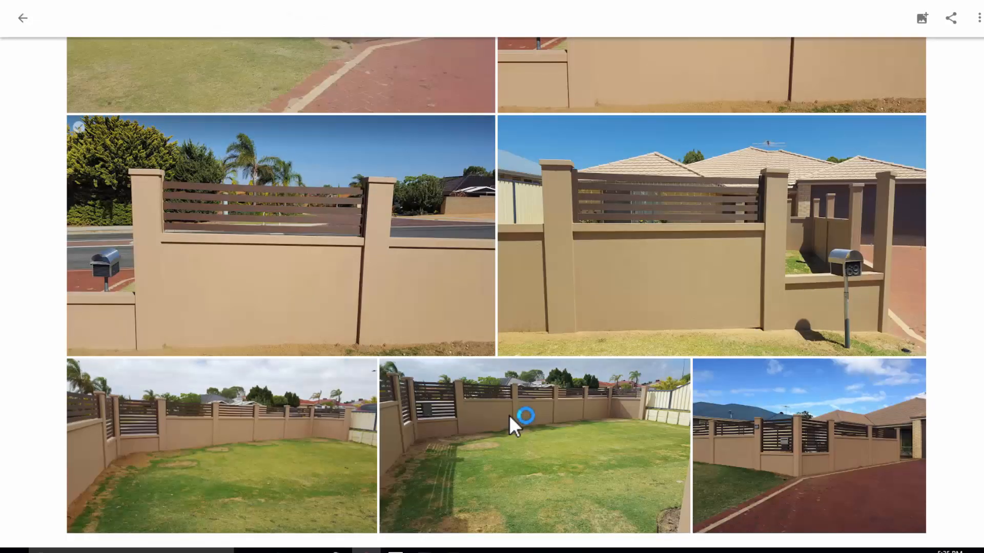
{"action": "key", "text": "Return"}
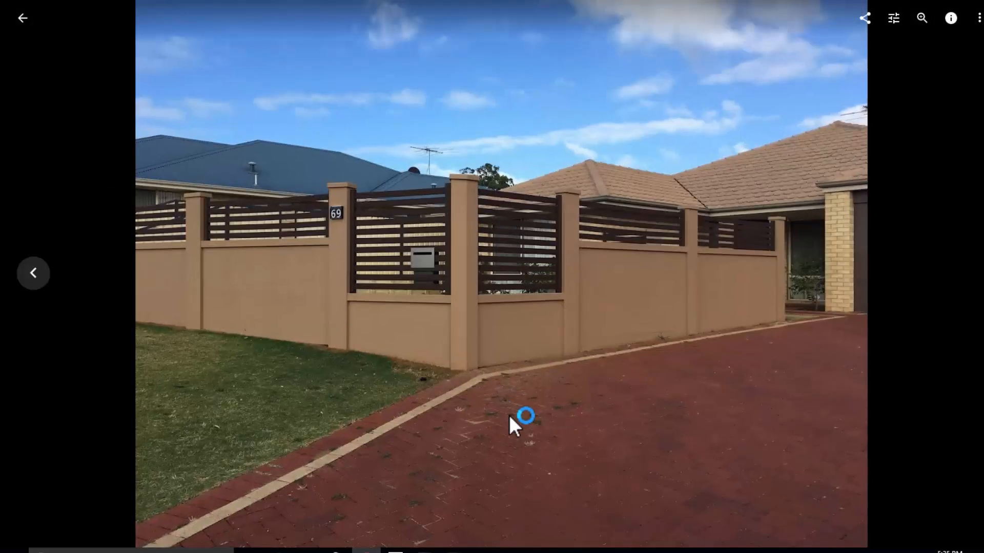
- Return to the photo search and look for pictures taken in Woodvale
{"action": "key", "text": "Escape"}
{"action": "key", "text": "Escape"}
{"action": "key", "text": "Down"}
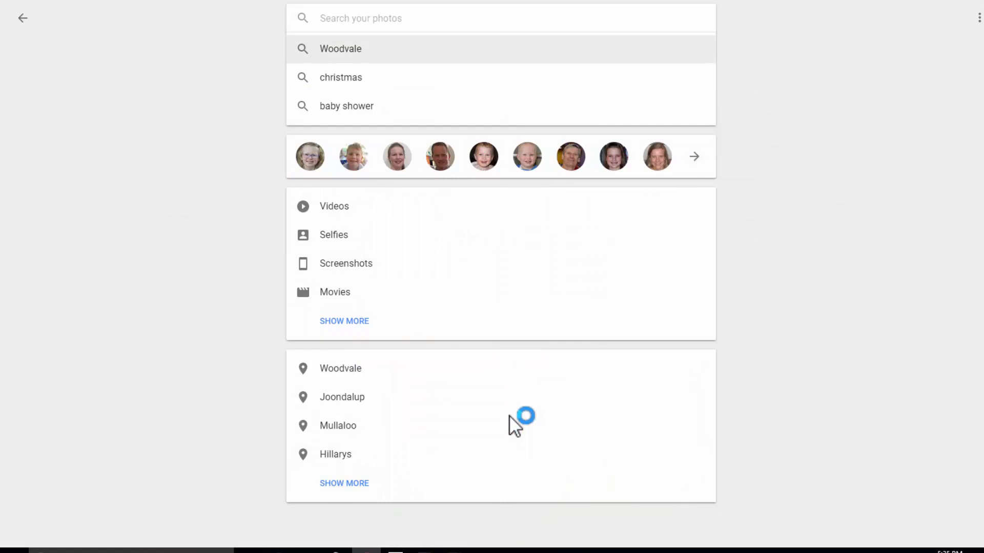
{"action": "key", "text": "Return"}
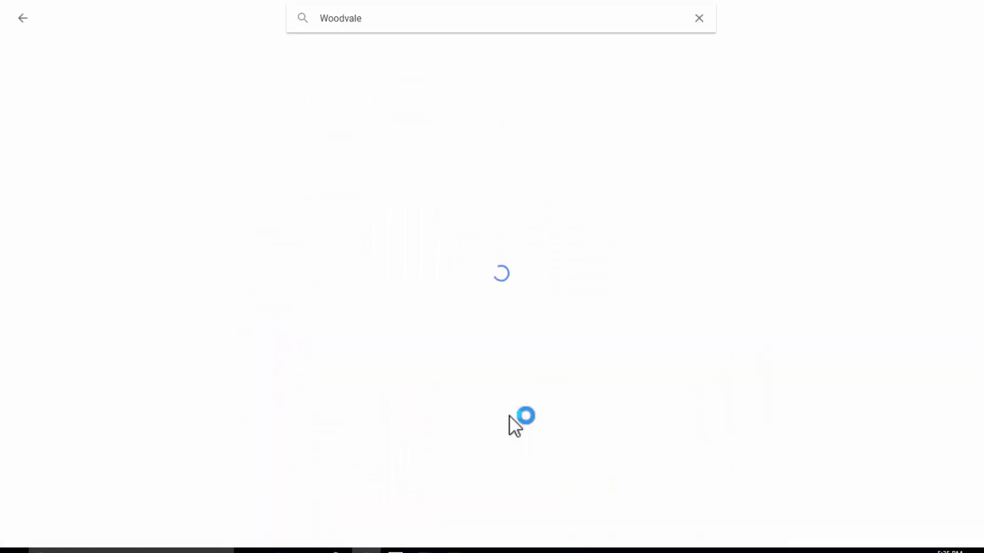
{"action": "key", "text": "ctrl+t"}
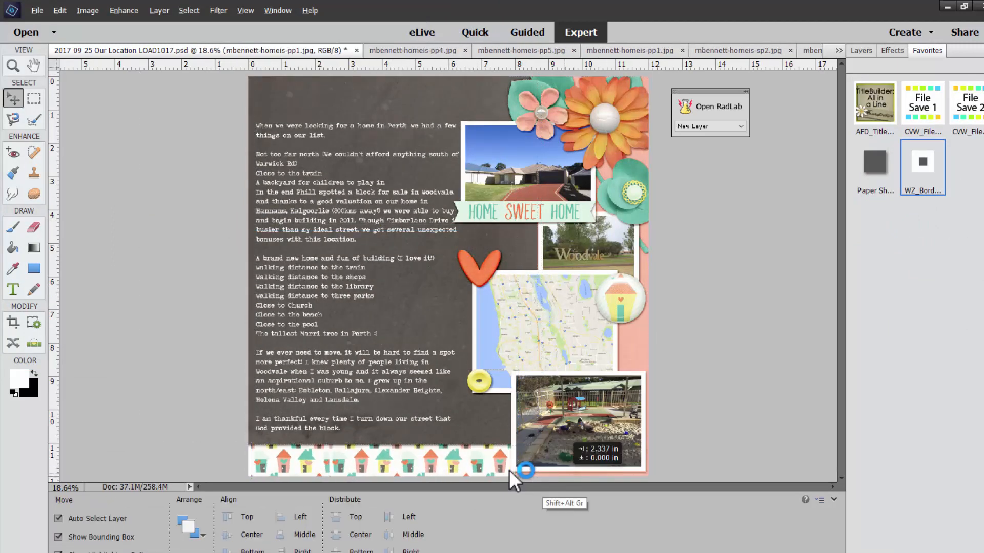
- Undo the last shift of the house-pattern strip and bullet the three home requirements in the journaling
{"action": "key", "text": "ctrl+z"}
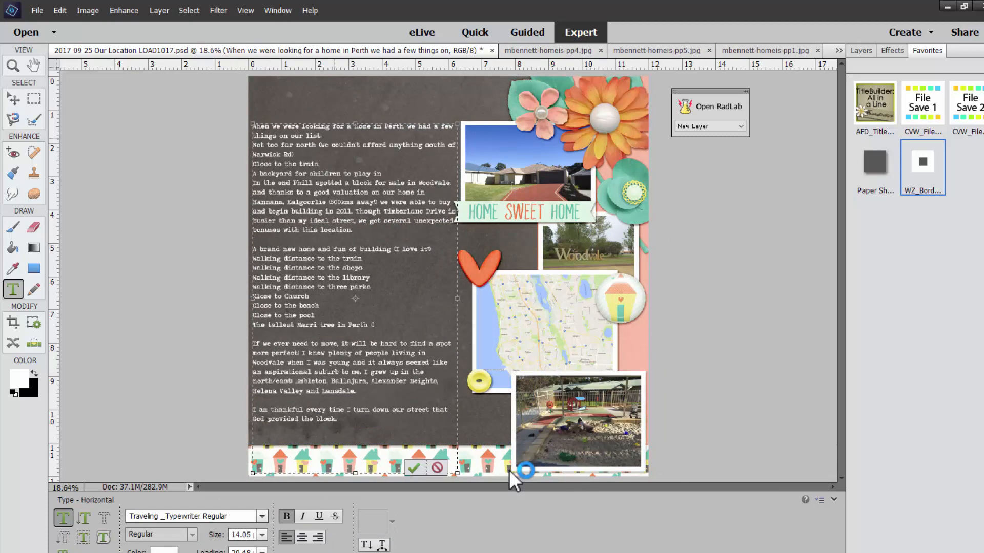
{"action": "type", "text": "• •"}
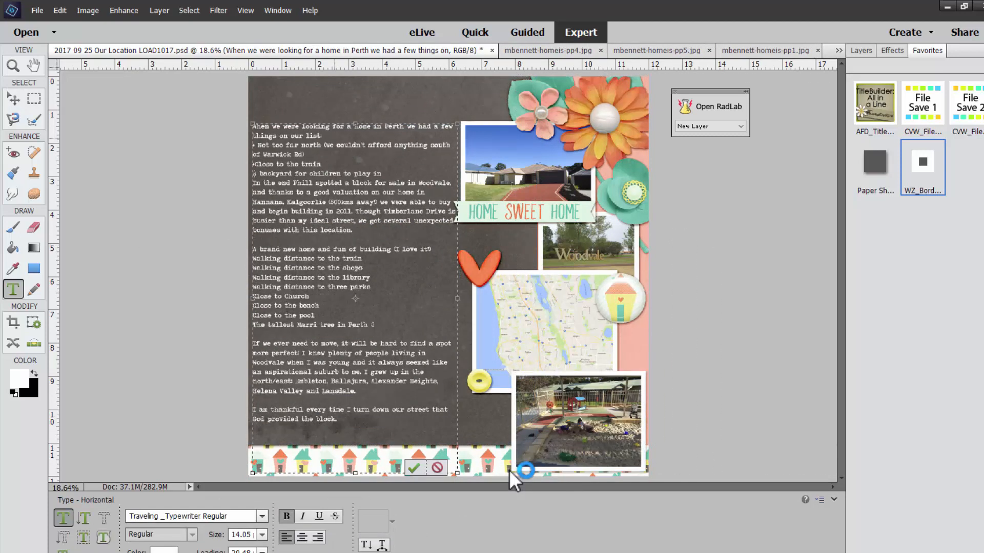
{"action": "type", "text": "•"}
{"action": "key", "text": "Return"}
- Replace "In the end" in the journaling with "After looking at a lot of houses we would have needed to renovate,"
{"action": "type", "text": "aFTER LOOKING AT A LOT OF HOUSES WE WOULD HAVE TO RENOTAV"}
{"action": "key", "text": "ctrl+shift+Left"}
{"action": "key", "text": "ctrl+plus"}
{"action": "key", "text": "ctrl+plus"}
{"action": "key", "text": "shift+Up"}
{"action": "type", "text": "After looking at a lot of houses "}
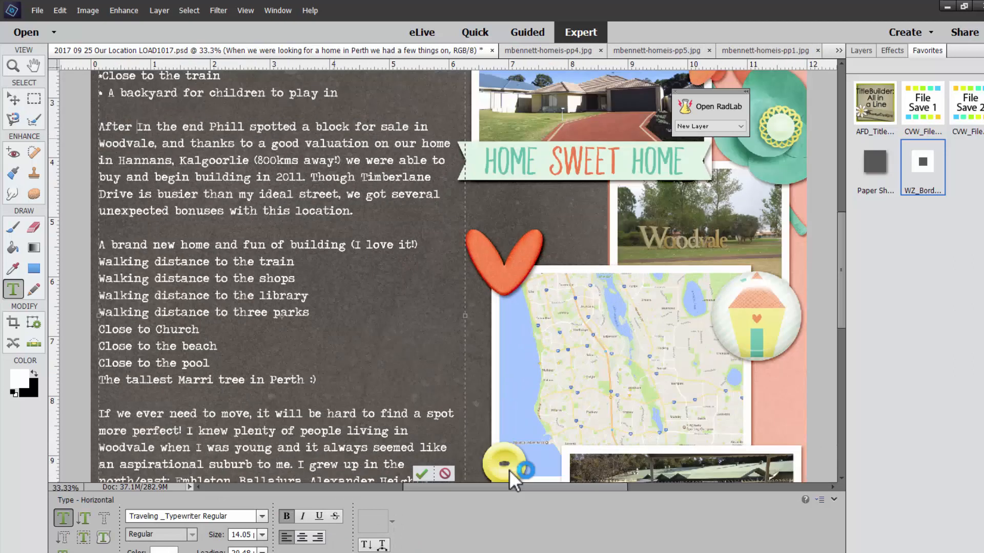
{"action": "type", "text": "we would have needed to renovate,"}
{"action": "key", "text": "Delete"}
{"action": "key", "text": "Delete"}
{"action": "key", "text": "Delete"}
{"action": "key", "text": "Delete"}
{"action": "key", "text": "Delete"}
{"action": "key", "text": "Delete"}
{"action": "key", "text": "Delete"}
{"action": "key", "text": "Delete"}
{"action": "key", "text": "Delete"}
{"action": "key", "text": "Delete"}
{"action": "key", "text": "Delete"}
{"action": "key", "text": "ctrl+Return"}
{"action": "key", "text": "v"}
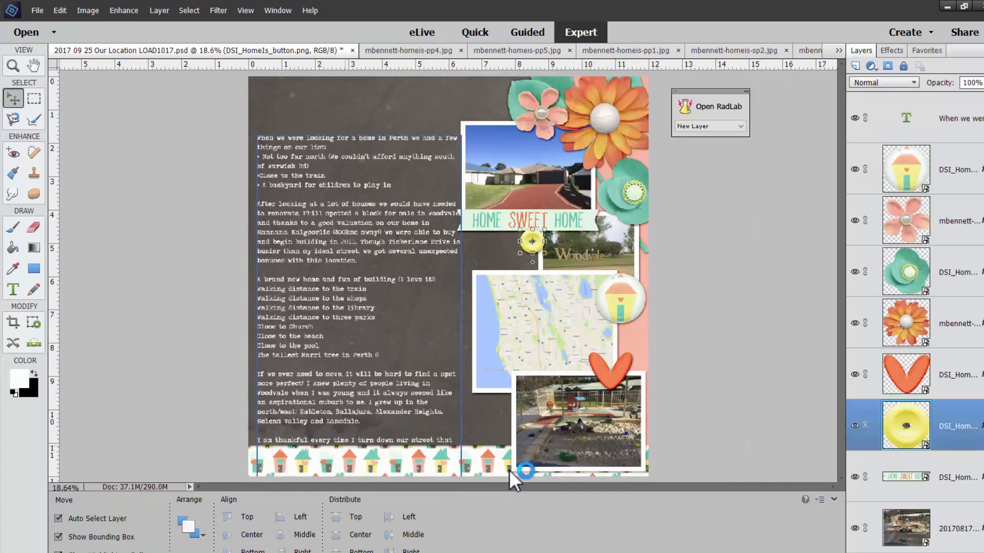
- Shorten the journaling's final sentence so that it ends at "our street."
{"action": "key", "text": "t"}
{"action": "key", "text": "BackSpace"}
{"action": "key", "text": "BackSpace"}
{"action": "key", "text": "BackSpace"}
{"action": "key", "text": "BackSpace"}
{"action": "key", "text": "BackSpace"}
{"action": "key", "text": "BackSpace"}
{"action": "key", "text": "BackSpace"}
{"action": "key", "text": "BackSpace"}
{"action": "key", "text": "BackSpace"}
{"action": "key", "text": "BackSpace"}
{"action": "key", "text": "BackSpace"}
{"action": "key", "text": "BackSpace"}
{"action": "key", "text": "BackSpace"}
{"action": "key", "text": "BackSpace"}
{"action": "key", "text": "BackSpace"}
{"action": "key", "text": "BackSpace"}
{"action": "key", "text": "BackSpace"}
{"action": "key", "text": "BackSpace"}
{"action": "key", "text": "BackSpace"}
{"action": "key", "text": "BackSpace"}
{"action": "type", "text": "."}
{"action": "key", "text": "Return"}
{"action": "key", "text": "ctrl+Return"}
{"action": "key", "text": "v"}
- Lower the journaling block and break the first bullet's line before "south of Warwick Rd"
{"action": "key", "text": "shift+Down"}
{"action": "key", "text": "t"}
{"action": "key", "text": "Return"}
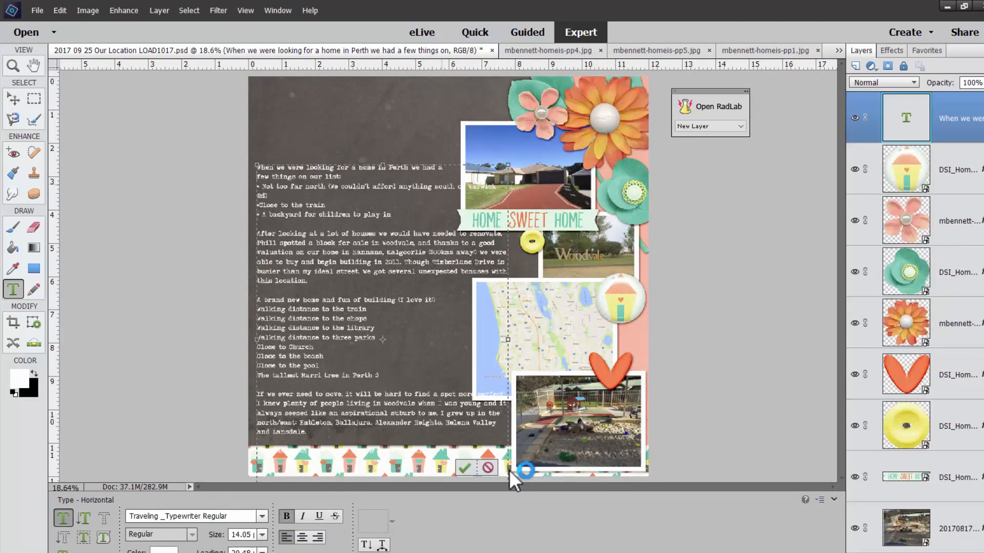
{"action": "key", "text": "ctrl+Return"}
{"action": "key", "text": "BackSpace"}
{"action": "key", "text": "v"}
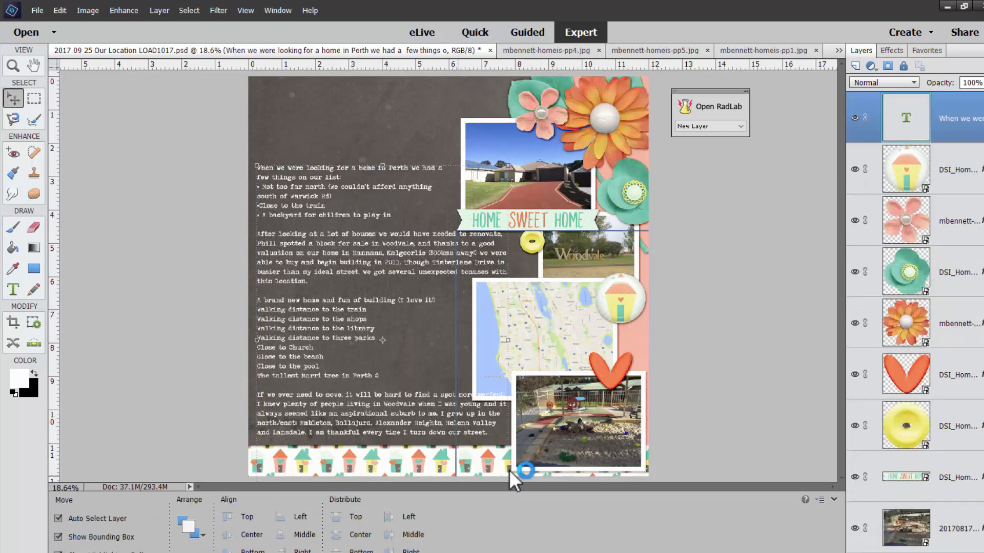
- Bullet the list of location benefits and break the closing paragraph's line after "hard to find a spot"
{"action": "key", "text": "t"}
{"action": "key", "text": "Return"}
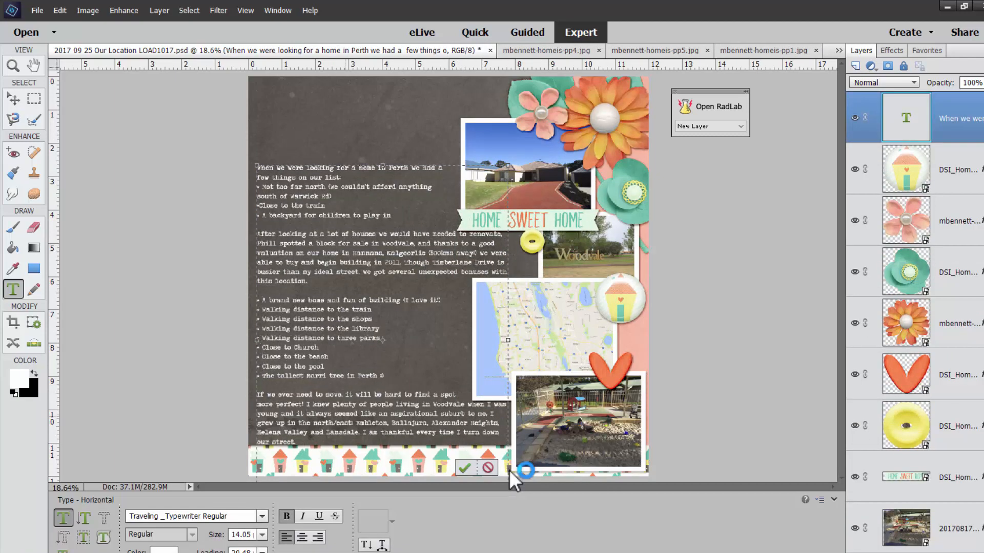
{"action": "key", "text": "BackSpace"}
{"action": "key", "text": "ctrl+Return"}
{"action": "key", "text": "v"}
{"action": "key", "text": "alt+Tab"}
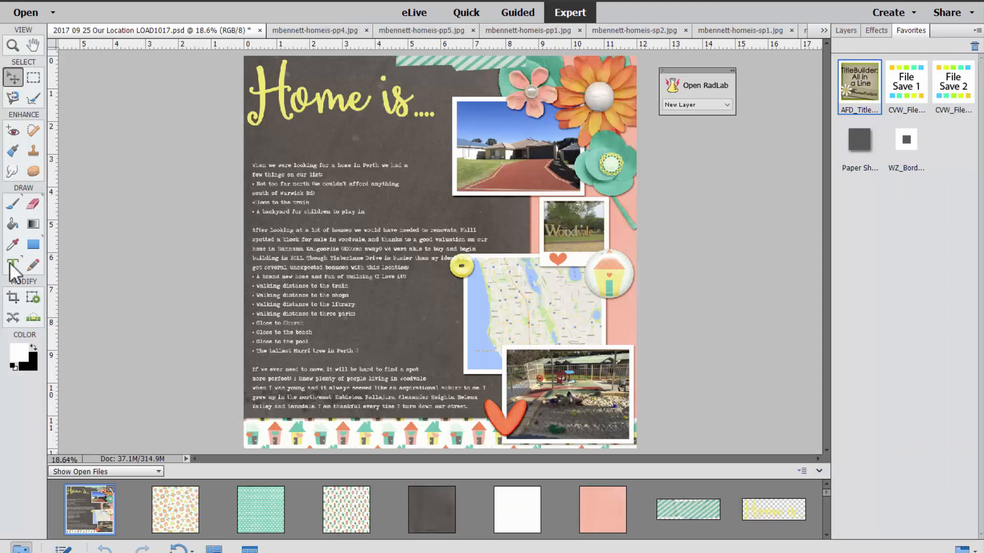
- Add the title text "Our Sweet Spot" above the journaling and set it in a script font
{"action": "left_click", "coordinate": [12, 265]}
{"action": "left_click", "coordinate": [309, 136]}
{"action": "left_click", "coordinate": [257, 487]}
{"action": "left_click_drag", "start_coordinate": [462, 422], "coordinate": [464, 359]}
{"action": "key", "text": "Return"}
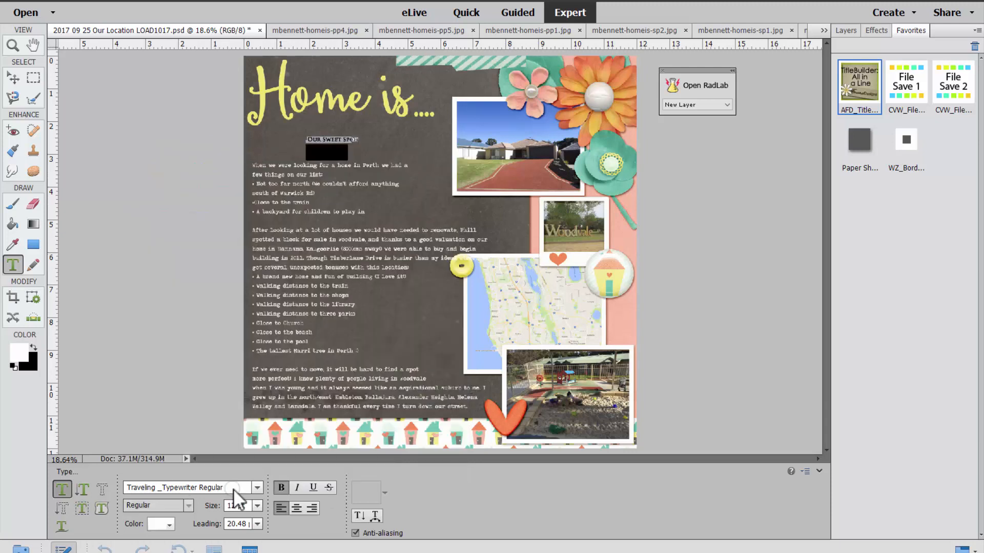
{"action": "left_click", "coordinate": [13, 78]}
{"action": "left_click", "coordinate": [20, 549]}
{"action": "double_click", "coordinate": [330, 141]}
{"action": "left_click", "coordinate": [147, 488]}
{"action": "type", "text": "aj"}
{"action": "left_click", "coordinate": [328, 206]}
- Enlarge the "Our Sweet Spot" title and position it directly below "Home is...."
{"action": "left_click", "coordinate": [13, 77]}
{"action": "left_click_drag", "start_coordinate": [370, 145], "coordinate": [487, 166]}
{"action": "left_click_drag", "start_coordinate": [377, 146], "coordinate": [329, 132]}
{"action": "key", "text": "Return"}
- Hide the "Home is...." title, and resize and place "Our Sweet Spot" just above the journaling
{"action": "left_click", "coordinate": [340, 104]}
{"action": "left_click", "coordinate": [845, 30]}
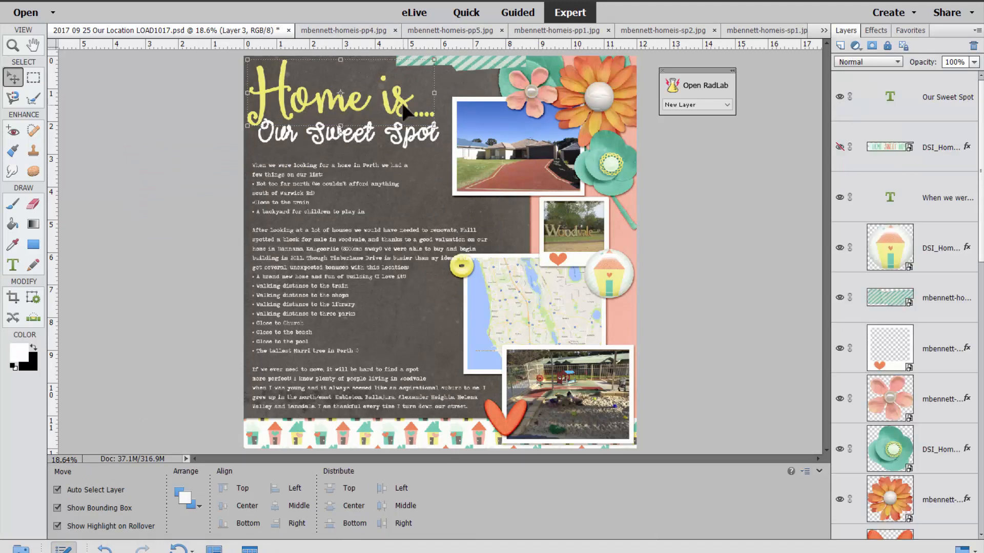
{"action": "key", "text": "Delete"}
{"action": "left_click", "coordinate": [285, 128]}
{"action": "left_click_drag", "start_coordinate": [257, 118], "coordinate": [179, 41]}
{"action": "left_click_drag", "start_coordinate": [286, 133], "coordinate": [363, 145]}
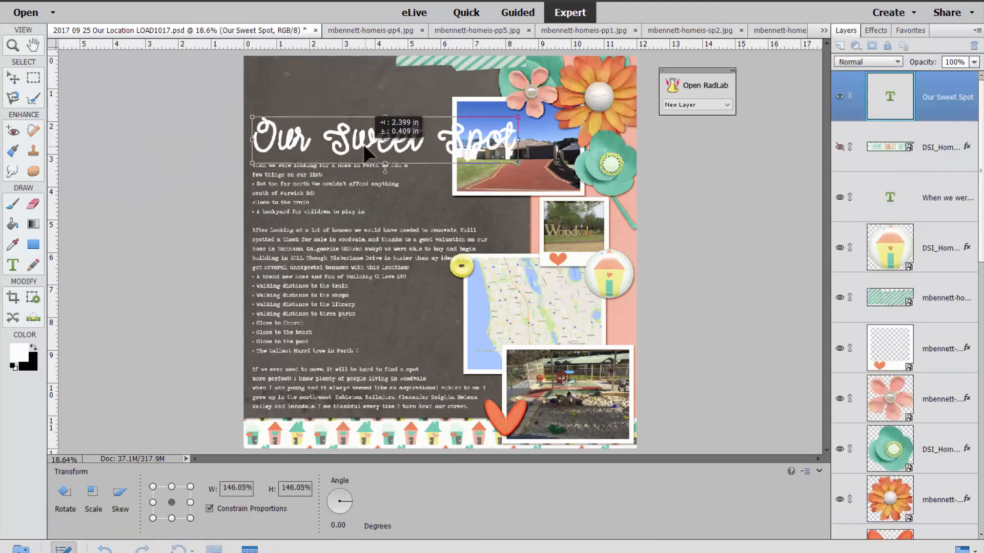
{"action": "key", "text": "Return"}
- Move the house photo down the page and send it, the heart frame, the dark paper and the journaling back in the layer stack
{"action": "left_click_drag", "start_coordinate": [518, 163], "coordinate": [519, 215]}
{"action": "key", "text": "Return"}
{"action": "left_click", "coordinate": [556, 257]}
{"action": "key", "text": "ctrl+shift+bracketleft"}
{"action": "left_click", "coordinate": [512, 184]}
{"action": "key", "text": "ctrl+shift+bracketleft"}
{"action": "left_click", "coordinate": [466, 121]}
{"action": "key", "text": "ctrl+shift+bracketleft"}
{"action": "left_click", "coordinate": [340, 234]}
{"action": "key", "text": "ctrl+shift+bracketleft"}
- Delete the blank white Layer 1 near the bottom of the layer stack
{"action": "left_click", "coordinate": [389, 256]}
{"action": "left_click_drag", "start_coordinate": [937, 414], "coordinate": [938, 292]}
{"action": "left_click_drag", "start_coordinate": [937, 162], "coordinate": [938, 435]}
{"action": "left_click", "coordinate": [938, 472]}
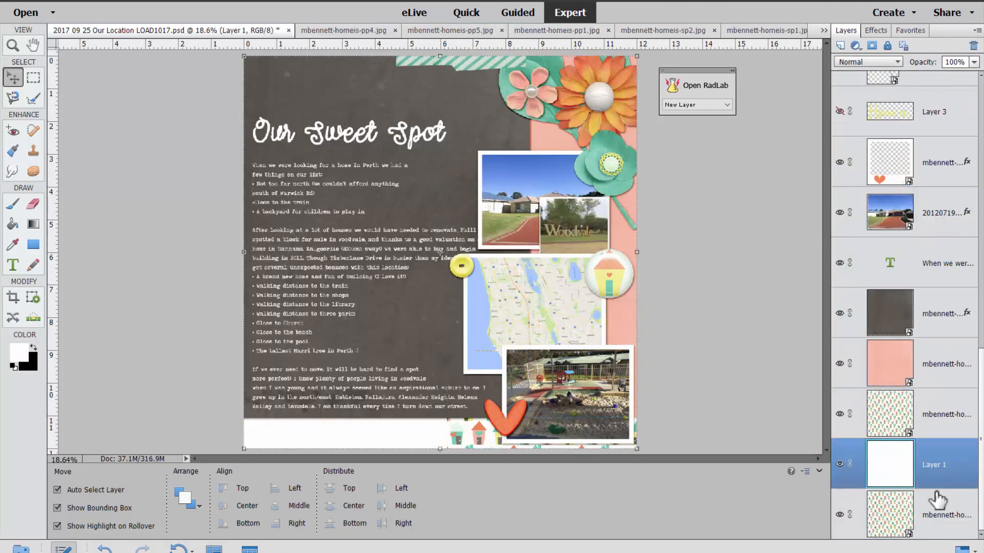
{"action": "key", "text": "Delete"}
- Move the framed Woodvale photo above the house photo, and bring the orange and green flowers to the front
{"action": "left_click", "coordinate": [900, 231]}
{"action": "left_click_drag", "start_coordinate": [579, 213], "coordinate": [551, 124]}
{"action": "left_click", "coordinate": [607, 123]}
{"action": "key", "text": "ctrl+shift+]"}
{"action": "left_click", "coordinate": [614, 164]}
{"action": "key", "text": "ctrl+shift+]"}
{"action": "left_click_drag", "start_coordinate": [625, 216], "coordinate": [428, 123]}
{"action": "left_click", "coordinate": [153, 2]}
{"action": "mouse_move", "coordinate": [82, 2]}
{"action": "left_click", "coordinate": [215, 121]}
{"action": "left_click_drag", "start_coordinate": [429, 179], "coordinate": [538, 122]}
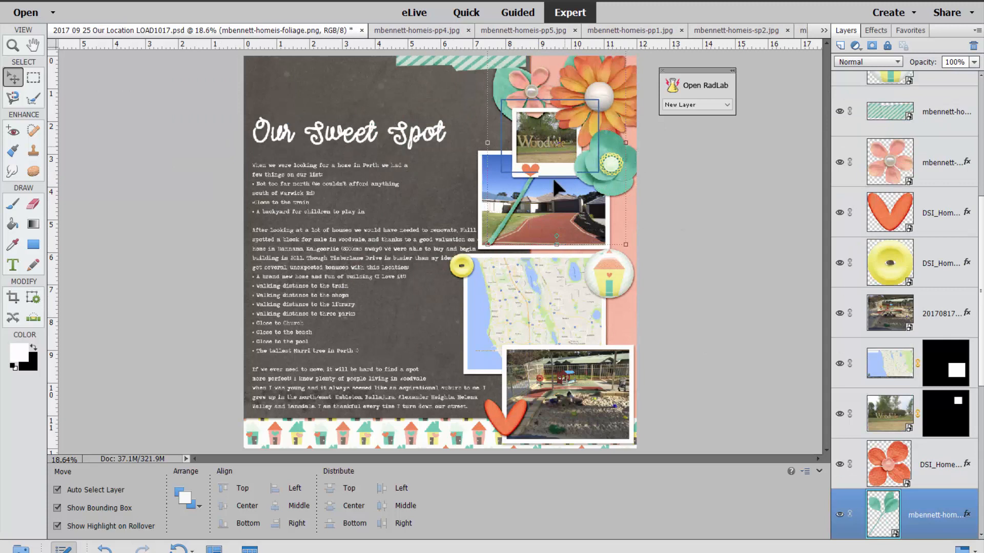
{"action": "key", "text": "ctrl+z"}
{"action": "key", "text": "ctrl+z"}
{"action": "key", "text": "ctrl+z"}
{"action": "key", "text": "ctrl+z"}
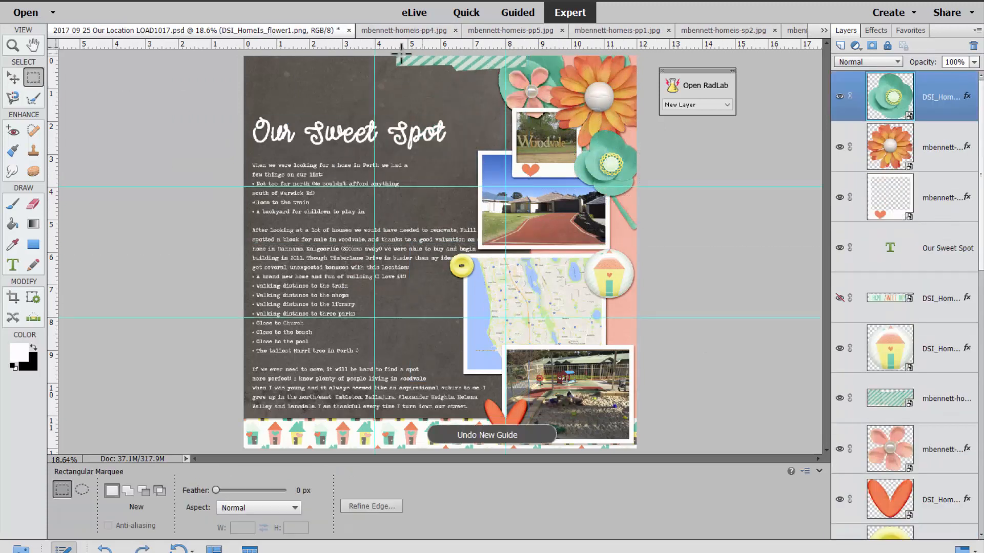
{"action": "left_click", "coordinate": [245, 3]}
{"action": "left_click", "coordinate": [255, 115]}
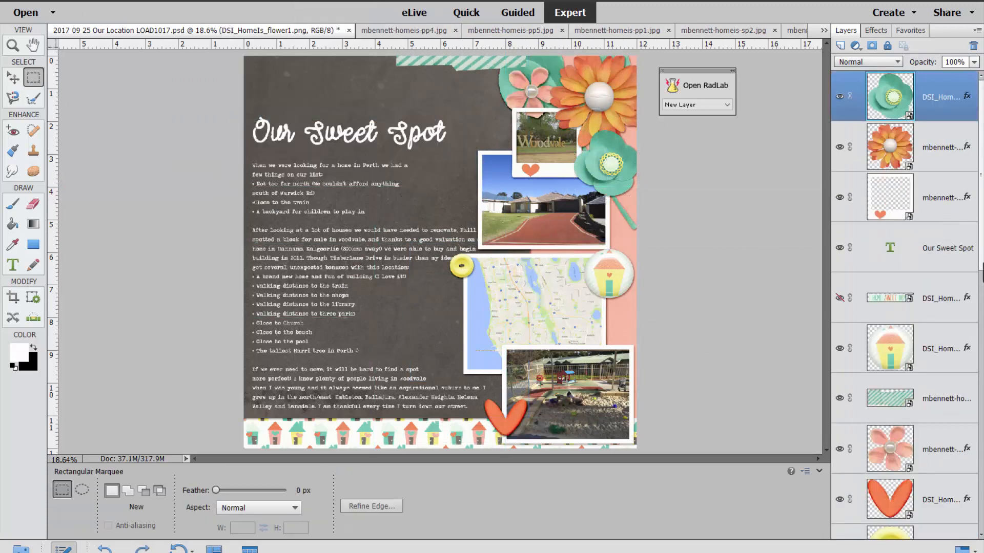
- Mask the foliage to a rectangular area around the flower cluster at the page's upper corner
{"action": "key", "text": "v"}
{"action": "left_click", "coordinate": [621, 221]}
{"action": "key", "text": "m"}
{"action": "left_click_drag", "start_coordinate": [466, 53], "coordinate": [657, 199]}
{"action": "left_click", "coordinate": [871, 45]}
- Move the striped tape down onto the house-pattern border, tucked behind the red heart and the playground photo
{"action": "key", "text": "v"}
{"action": "left_click", "coordinate": [472, 68]}
{"action": "left_click_drag", "start_coordinate": [472, 67], "coordinate": [463, 409]}
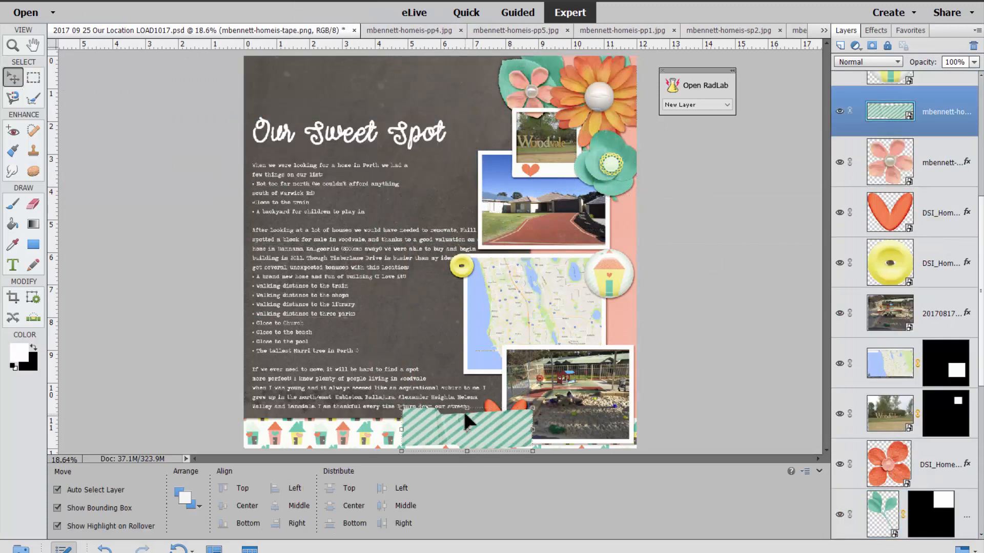
{"action": "left_click", "coordinate": [492, 406]}
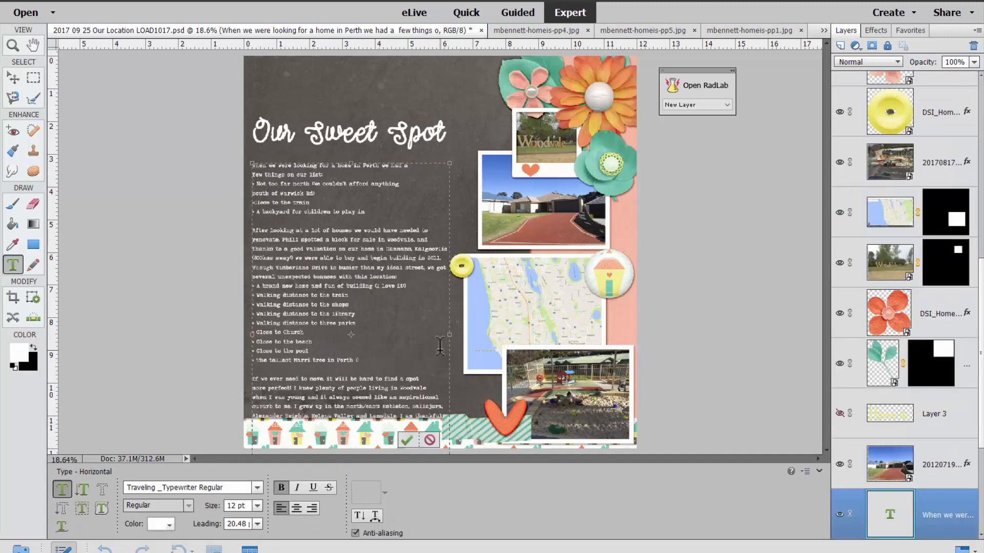
- Shift the journaling up and inward from the page edge, and mask the dark paper to a rectangle behind it
{"action": "key", "text": "v"}
{"action": "left_click_drag", "start_coordinate": [315, 311], "coordinate": [336, 291]}
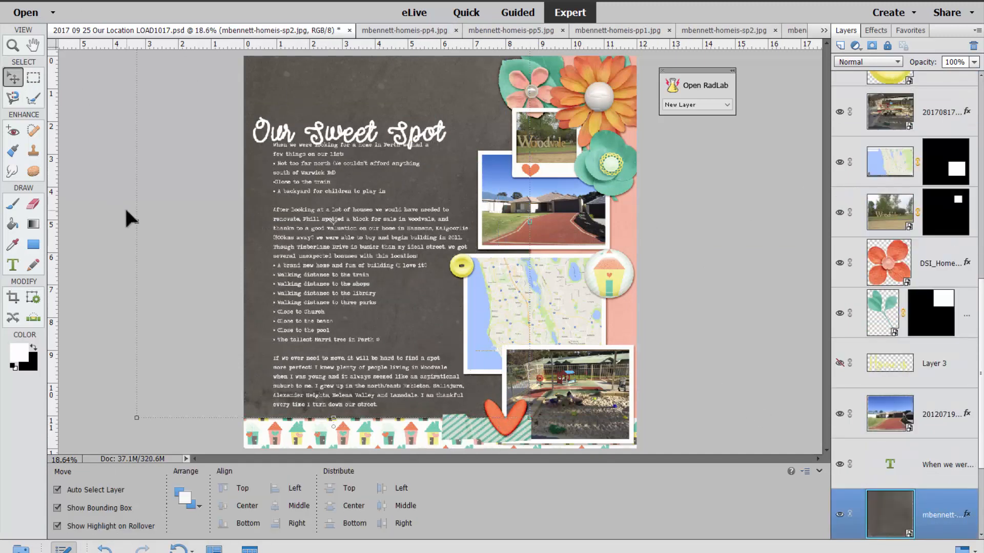
{"action": "key", "text": "m"}
{"action": "left_click_drag", "start_coordinate": [259, 66], "coordinate": [518, 426]}
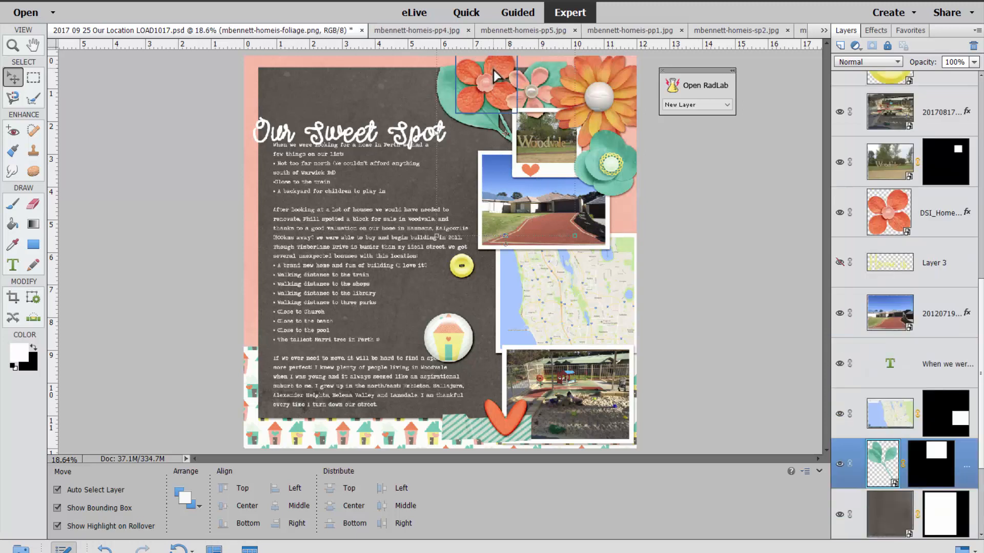
- Duplicate the foliage and rotate the copy to sit behind the house photo below the green flower
{"action": "left_click_drag", "start_coordinate": [493, 71], "coordinate": [483, 64]}
{"action": "left_click_drag", "start_coordinate": [474, 140], "coordinate": [588, 243], "text": "alt"}
{"action": "left_click_drag", "start_coordinate": [609, 344], "coordinate": [512, 279]}
{"action": "key", "text": "Return"}
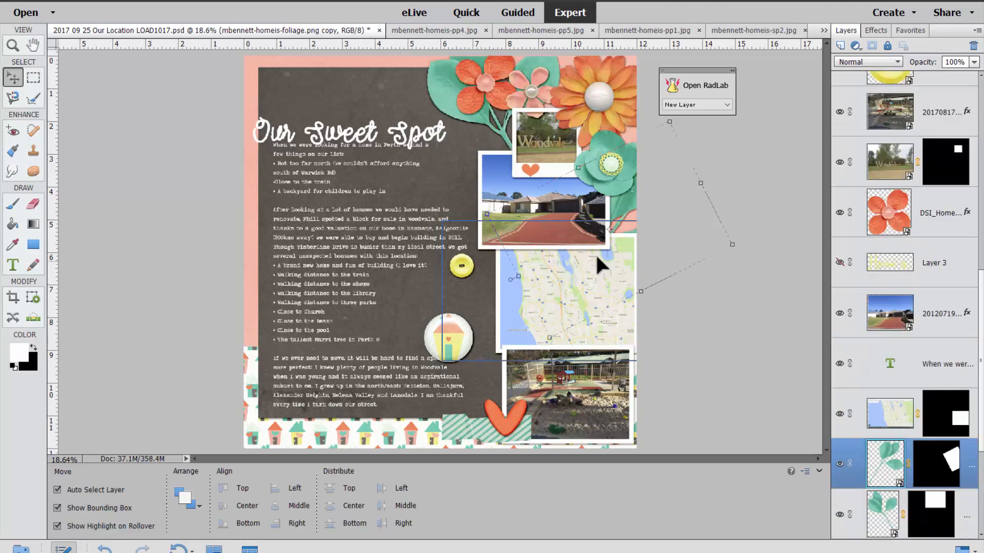
- Rotate and reposition the original foliage behind the red flower, and remove its layer mask
{"action": "left_click_drag", "start_coordinate": [443, 90], "coordinate": [443, 88]}
{"action": "left_click_drag", "start_coordinate": [498, 238], "coordinate": [567, 211]}
{"action": "key", "text": "Return"}
{"action": "left_click_drag", "start_coordinate": [461, 123], "coordinate": [506, 137]}
{"action": "right_click", "coordinate": [948, 521]}
{"action": "left_click", "coordinate": [904, 432]}
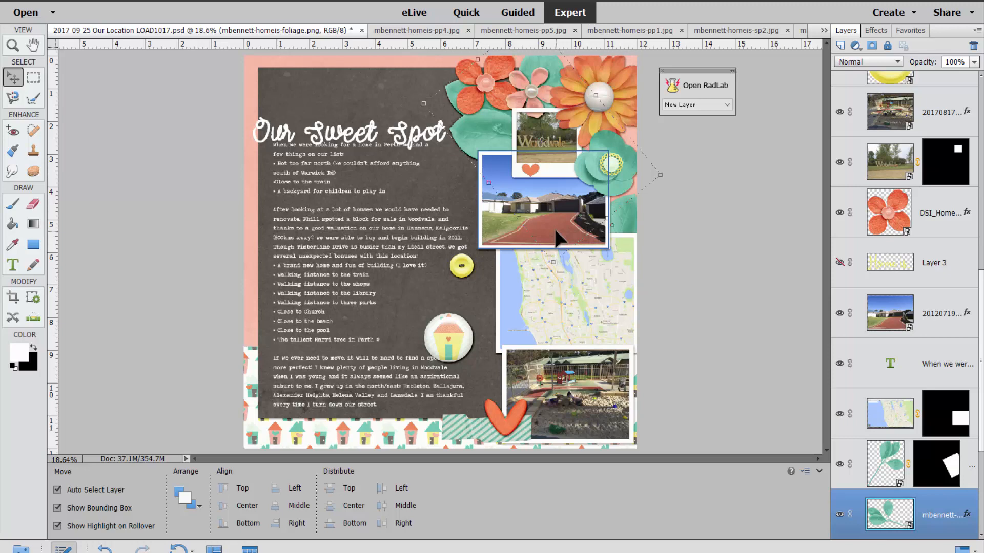
- Add a text caption to the playground photo naming the park and the child
{"action": "key", "text": "t"}
{"action": "left_click", "coordinate": [570, 430]}
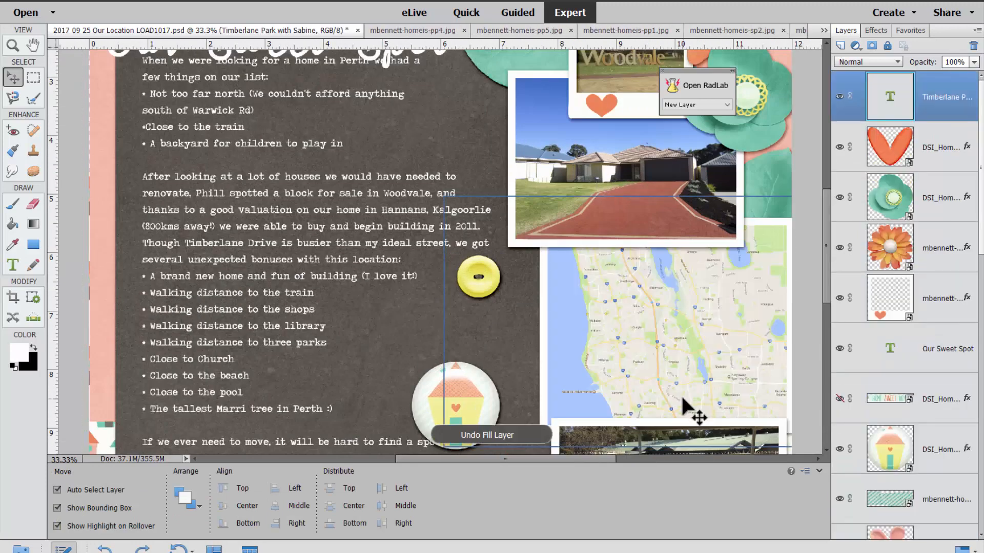
- Add the black text caption "Stars mark our spots!" near the map's lower edge
{"action": "key", "text": "t"}
{"action": "left_click", "coordinate": [558, 407]}
{"action": "type", "text": "s!"}
{"action": "key", "text": "ctrl+a"}
{"action": "left_click", "coordinate": [169, 524]}
{"action": "left_click", "coordinate": [186, 516]}
{"action": "left_click", "coordinate": [169, 524]}
{"action": "left_click", "coordinate": [186, 410]}
{"action": "key", "text": "ctrl+Return"}
{"action": "key", "text": "v"}
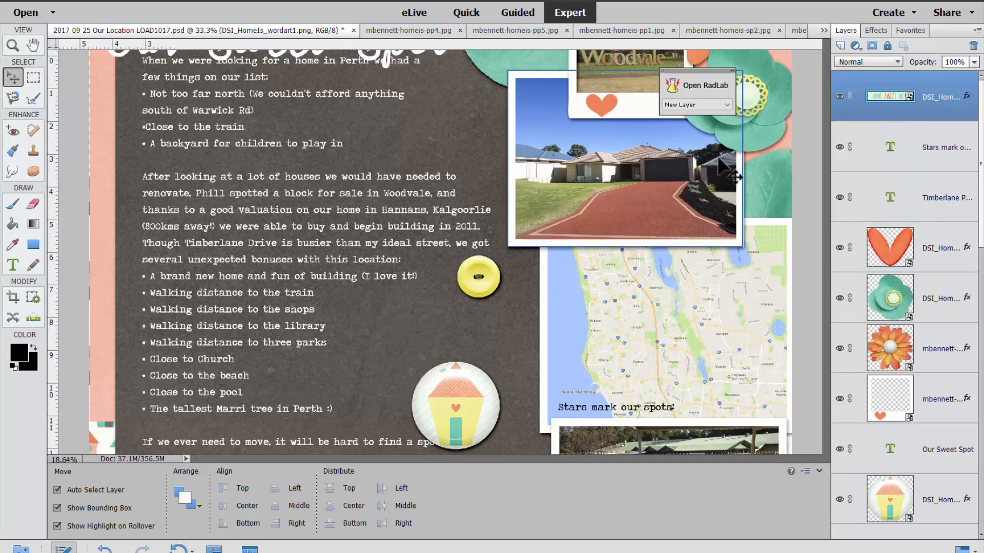
- Place the "Home Sweet Home" word art across the house photo's lower edge and bring the yellow button to the front at its end
{"action": "key", "text": "ctrl+0"}
{"action": "left_click_drag", "start_coordinate": [464, 273], "coordinate": [618, 234]}
{"action": "key", "text": "ctrl+shift+bracketright"}
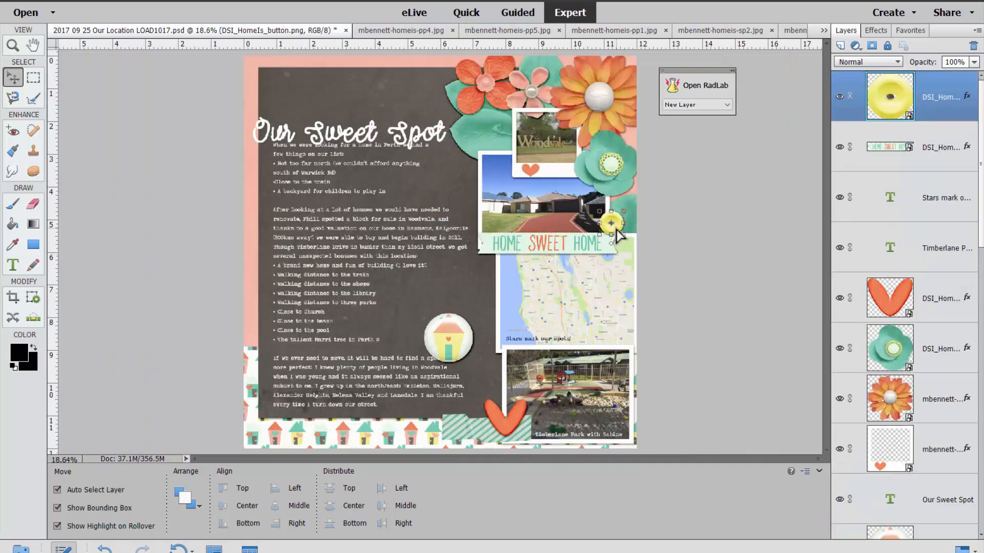
- Move the house badge up beside the title and remove the word "Our" from the title text
{"action": "left_click_drag", "start_coordinate": [445, 350], "coordinate": [269, 126]}
{"action": "left_click_drag", "start_coordinate": [300, 133], "coordinate": [340, 125]}
{"action": "double_click", "coordinate": [354, 112]}
{"action": "key", "text": "BackSpace"}
{"action": "key", "text": "BackSpace"}
{"action": "key", "text": "BackSpace"}
{"action": "key", "text": "BackSpace"}
{"action": "key", "text": "ctrl+Return"}
- Enlarge the "Sweet Spot" title and adjust the house badge's position beside it
{"action": "left_click_drag", "start_coordinate": [442, 105], "coordinate": [463, 98]}
{"action": "left_click_drag", "start_coordinate": [306, 129], "coordinate": [289, 128]}
{"action": "left_click", "coordinate": [273, 114]}
{"action": "left_click_drag", "start_coordinate": [249, 91], "coordinate": [261, 119]}
- Add the word "our" above "Sweet Spot" as separate text in the Traveling _Typewriter Regular font
{"action": "key", "text": "ctrl+plus"}
{"action": "key", "text": "ctrl+plus"}
{"action": "key", "text": "t"}
{"action": "left_click", "coordinate": [311, 141]}
{"action": "type", "text": "our"}
{"action": "key", "text": "ctrl+Return"}
{"action": "key", "text": "v"}
{"action": "left_click_drag", "start_coordinate": [323, 141], "coordinate": [345, 147]}
{"action": "double_click", "coordinate": [349, 147]}
{"action": "left_click", "coordinate": [149, 485]}
{"action": "type", "text": "trav"}
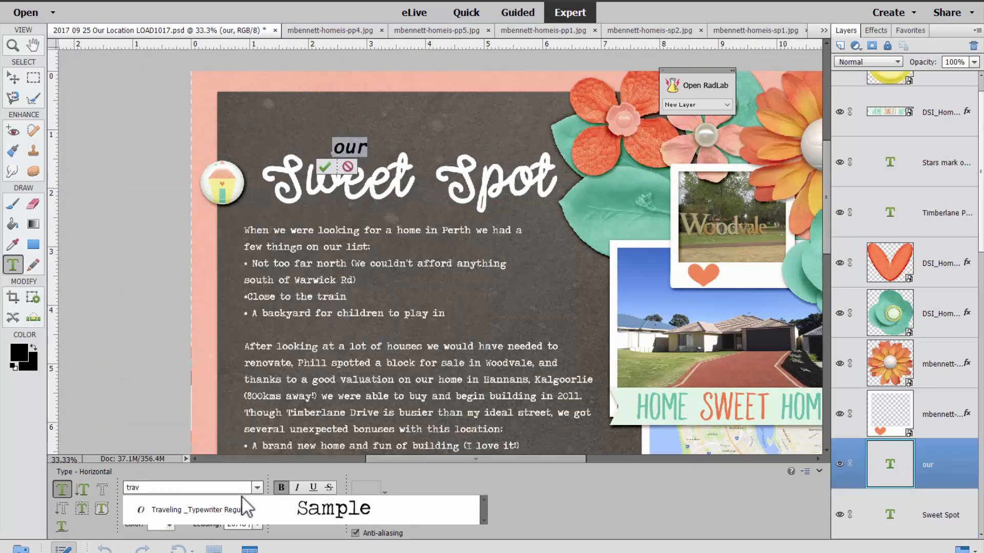
{"action": "left_click", "coordinate": [241, 505]}
{"action": "key", "text": "ctrl+Return"}
- Enlarge the "Sweet Spot" title, scaling it to about 105% at first, and reposition the word "our" above it
{"action": "key", "text": "v"}
{"action": "left_click", "coordinate": [289, 188]}
{"action": "left_click_drag", "start_coordinate": [288, 188], "coordinate": [276, 192]}
{"action": "left_click_drag", "start_coordinate": [545, 215], "coordinate": [560, 223]}
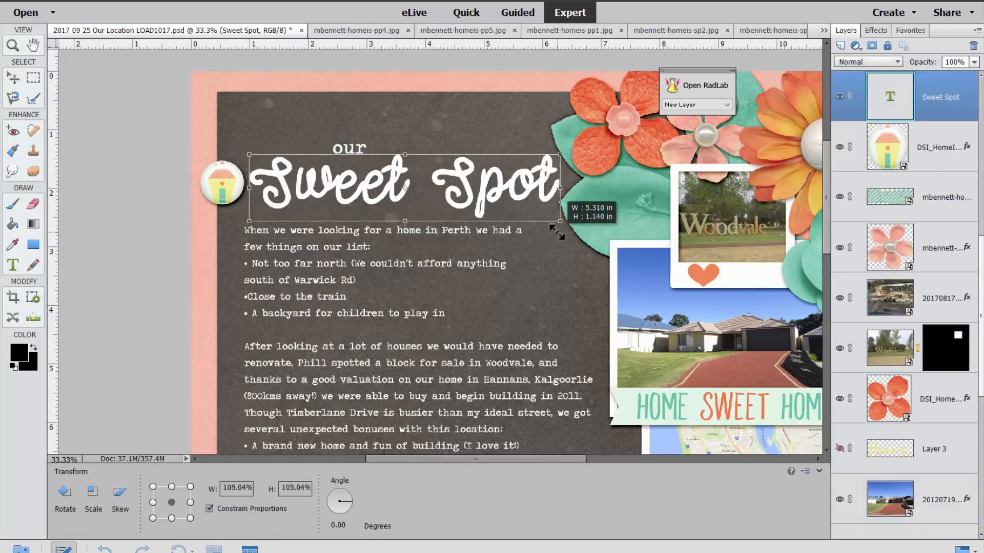
{"action": "key", "text": "Return"}
{"action": "left_click_drag", "start_coordinate": [348, 147], "coordinate": [318, 139]}
{"action": "key", "text": "Return"}
{"action": "left_click", "coordinate": [271, 167]}
{"action": "left_click_drag", "start_coordinate": [251, 153], "coordinate": [225, 147]}
- Move the pink flower beside the house photo, the yellow button to the map's lower corner, and the red flower closer to the orange one
{"action": "left_click_drag", "start_coordinate": [596, 206], "coordinate": [649, 229]}
{"action": "left_click", "coordinate": [689, 136]}
{"action": "key", "text": "ctrl+0"}
{"action": "left_click_drag", "start_coordinate": [541, 85], "coordinate": [496, 347]}
{"action": "left_click_drag", "start_coordinate": [486, 83], "coordinate": [526, 82]}
- Delete the extra foliage copy and shift the remaining foliage up behind the red flower
{"action": "left_click_drag", "start_coordinate": [635, 179], "coordinate": [507, 280]}
{"action": "key", "text": "Delete"}
{"action": "left_click_drag", "start_coordinate": [490, 123], "coordinate": [483, 102]}
- Widen the "Sweet Spot" title and bring the house badge to the front at the end of the word "Spot"
{"action": "left_click_drag", "start_coordinate": [420, 120], "coordinate": [411, 120]}
{"action": "left_click_drag", "start_coordinate": [442, 137], "coordinate": [463, 141]}
{"action": "key", "text": "Return"}
{"action": "left_click_drag", "start_coordinate": [256, 128], "coordinate": [487, 132]}
{"action": "key", "text": "ctrl+shift+bracketright"}
- Enlarge the "Sweet Spot" title further and place the word "our" just above "Sweet"
{"action": "left_click", "coordinate": [420, 119]}
{"action": "left_click_drag", "start_coordinate": [255, 98], "coordinate": [269, 87]}
{"action": "key", "text": "Return"}
{"action": "left_click", "coordinate": [354, 84]}
{"action": "left_click_drag", "start_coordinate": [328, 121], "coordinate": [333, 99]}
{"action": "left_click", "coordinate": [352, 72]}
- Show the guides and shift the pink paper up so its lower edge meets the lower horizontal guide
{"action": "key", "text": "ctrl+semicolon"}
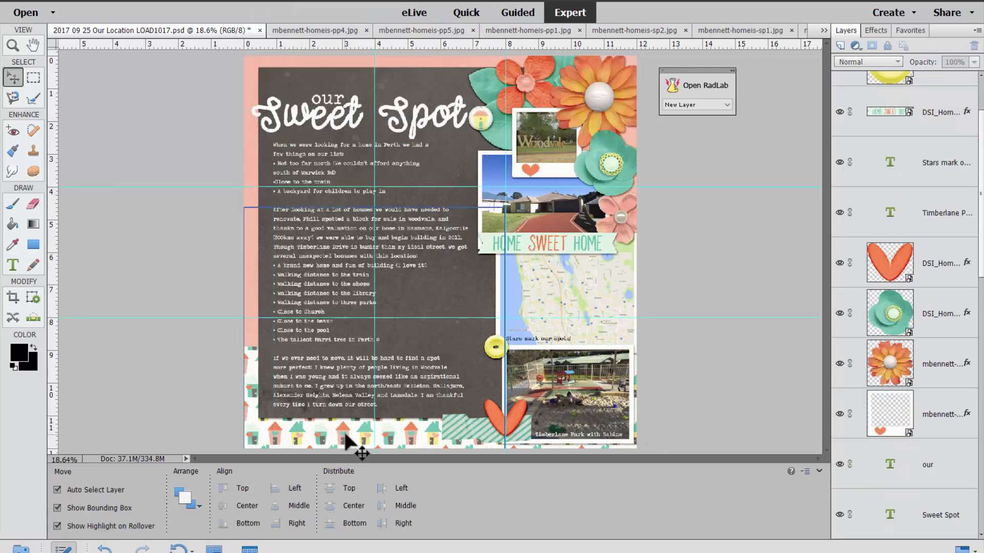
{"action": "left_click", "coordinate": [250, 419]}
{"action": "left_click", "coordinate": [252, 266]}
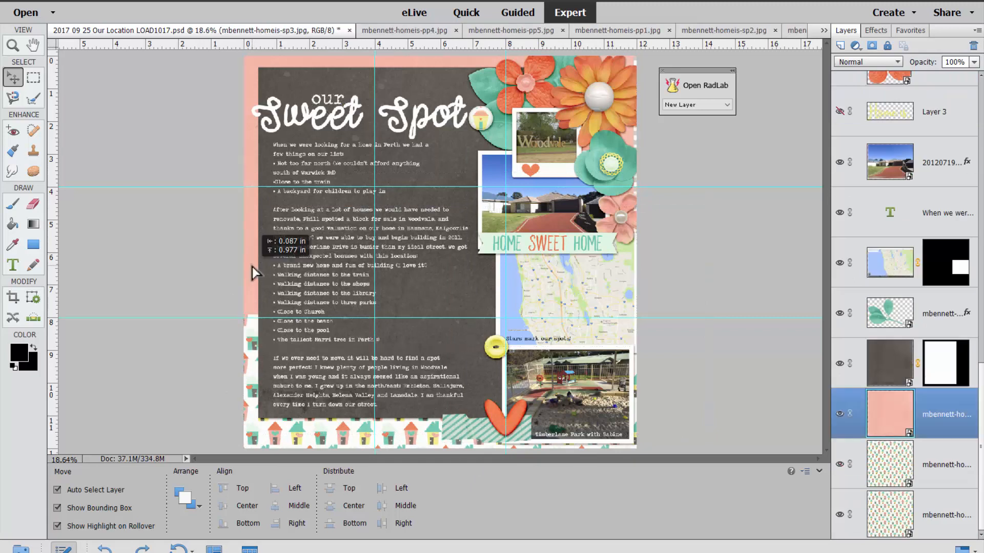
{"action": "left_click", "coordinate": [172, 416]}
{"action": "key", "text": "ctrl+plus"}
{"action": "key", "text": "ctrl+plus"}
{"action": "left_click", "coordinate": [155, 402]}
{"action": "left_click", "coordinate": [165, 240]}
{"action": "key", "text": "ctrl+0"}
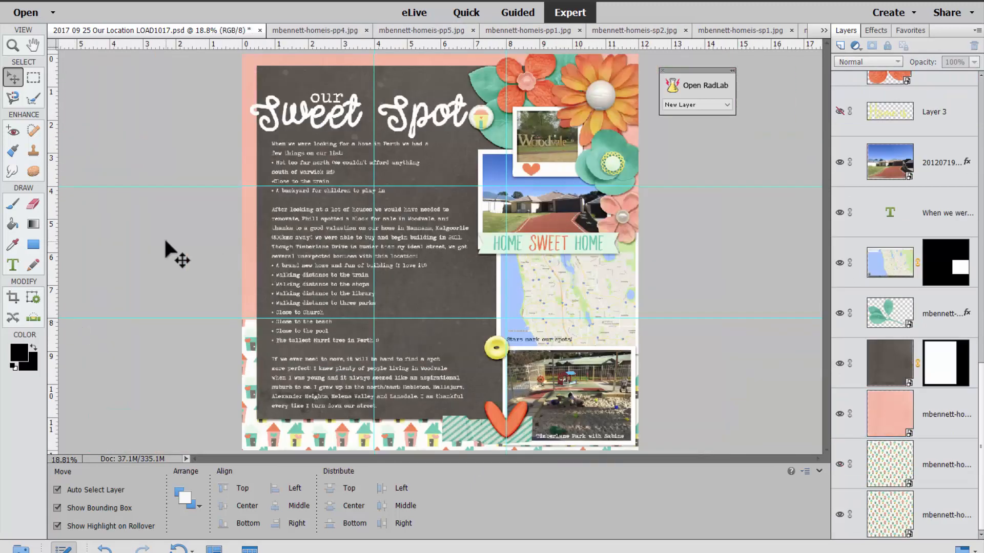
- Add the date "2012" to the house photo and nudge it toward the photo's lower-right corner
{"action": "left_click", "coordinate": [527, 247]}
{"action": "key", "text": "t"}
{"action": "left_click", "coordinate": [488, 230]}
{"action": "type", "text": "2012"}
{"action": "key", "text": "ctrl+Return"}
{"action": "key", "text": "v"}
{"action": "key", "text": "ctrl+shift+Right"}
{"action": "key", "text": "ctrl+shift+Right"}
{"action": "key", "text": "ctrl+shift+Right"}
{"action": "key", "text": "ctrl+shift+Right"}
{"action": "key", "text": "ctrl+shift+Right"}
{"action": "key", "text": "ctrl+shift+Right"}
{"action": "key", "text": "ctrl+shift+Right"}
{"action": "key", "text": "ctrl+shift+Right"}
{"action": "key", "text": "ctrl+shift+Right"}
{"action": "key", "text": "ctrl+shift+Right"}
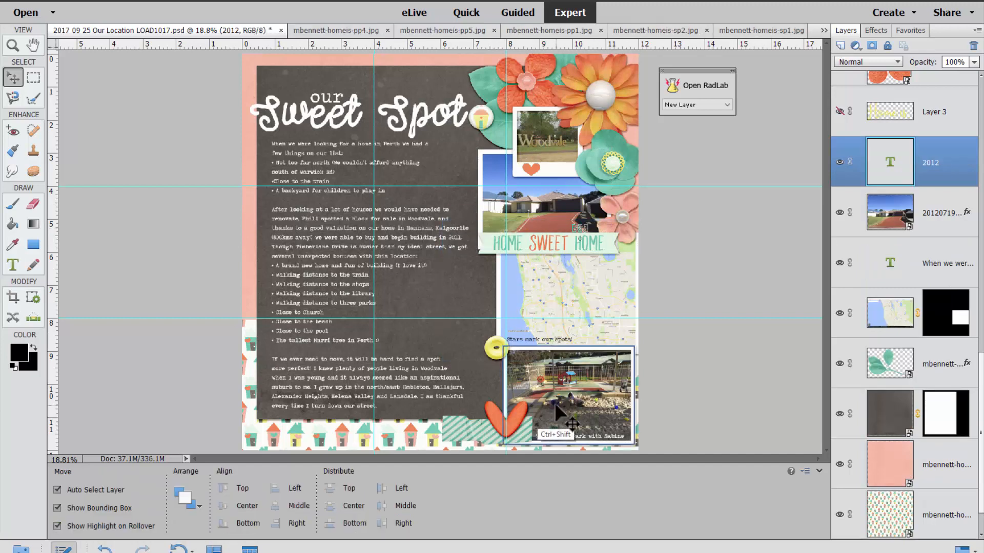
- Add the date "Aug 2017" to the playground photo above the park caption
{"action": "left_click", "coordinate": [566, 414]}
{"action": "key", "text": "t"}
{"action": "left_click", "coordinate": [541, 428]}
{"action": "type", "text": "Aug 2017"}
{"action": "left_click", "coordinate": [517, 441]}
{"action": "key", "text": "v"}
- Align the "Aug 2017" date with the left edge of the park caption
{"action": "scroll", "coordinate": [518, 441], "scroll_direction": "up", "scroll_amount": 2}
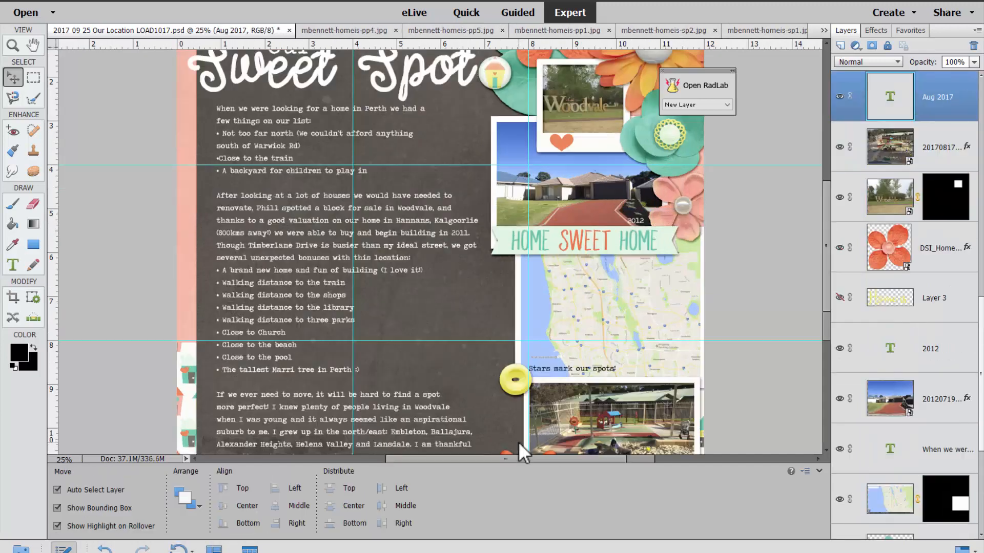
{"action": "left_click", "coordinate": [576, 316], "text": "shift"}
{"action": "left_click", "coordinate": [287, 489]}
{"action": "left_click", "coordinate": [359, 390]}
{"action": "key", "text": "ctrl+0"}
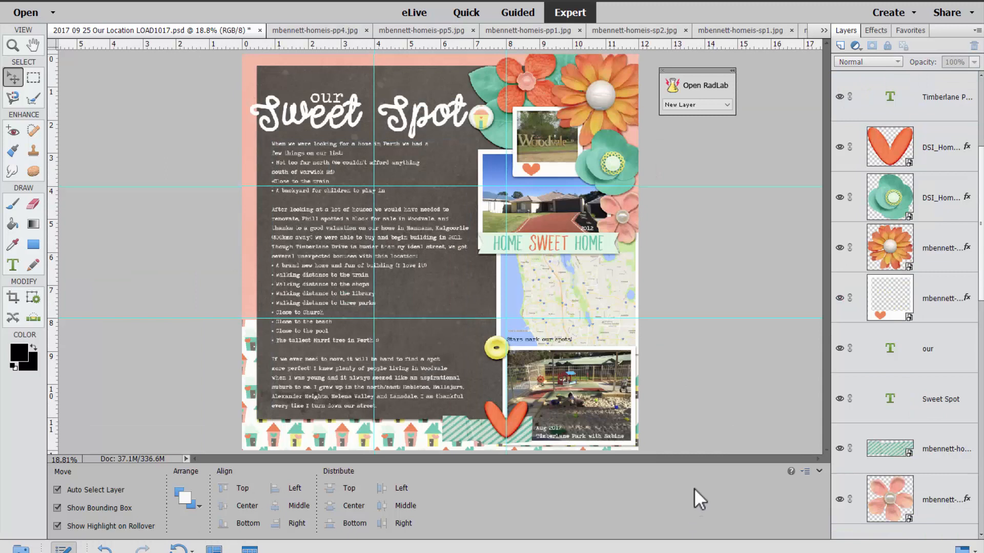
- Copy the passage about knowing people in Woodvale and growing up nearby, and remove it from the closing journaling paragraph
{"action": "scroll", "coordinate": [413, 388], "scroll_direction": "up", "scroll_amount": 2}
{"action": "double_click", "coordinate": [468, 357]}
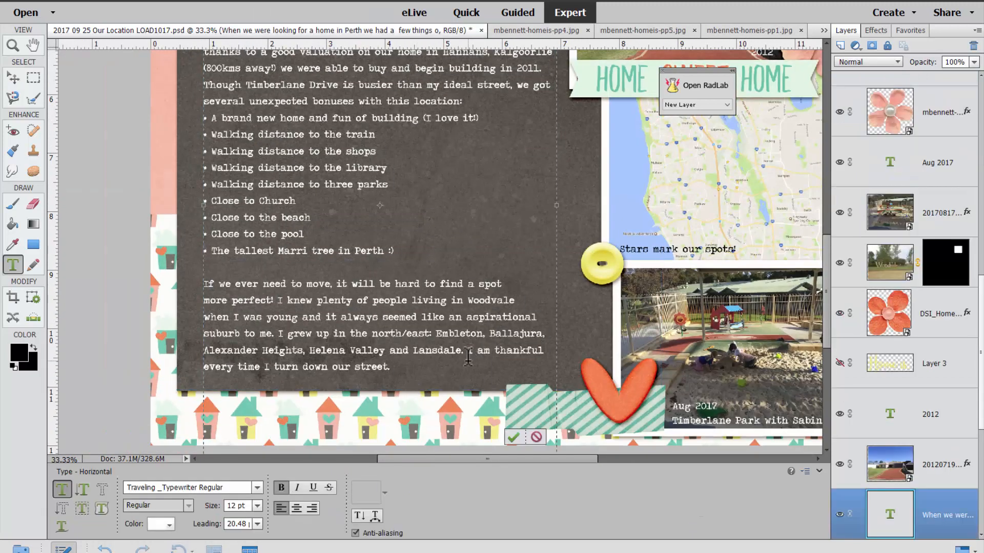
{"action": "left_click_drag", "start_coordinate": [276, 301], "coordinate": [467, 351]}
{"action": "key", "text": "ctrl+c"}
{"action": "key", "text": "BackSpace"}
- Paste the copied passage on its own lines in the journaling paragraph about looking at houses
{"action": "scroll", "coordinate": [336, 338], "scroll_direction": "up", "scroll_amount": 10}
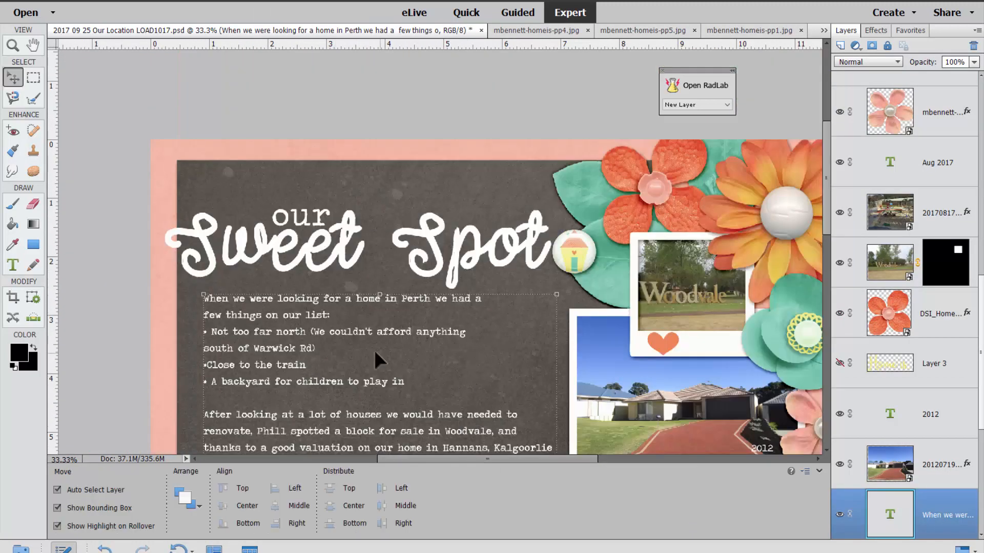
{"action": "left_click_drag", "start_coordinate": [825, 230], "coordinate": [826, 261]}
{"action": "left_click", "coordinate": [545, 362]}
{"action": "key", "text": "ctrl+v"}
{"action": "key", "text": "Return"}
- Split the journaling sentence after "Woodvale" with ". T" and move the text starting "Thanks to a good valuation" below the pasted passage
{"action": "left_click_drag", "start_coordinate": [490, 328], "coordinate": [209, 345]}
{"action": "type", "text": ". T"}
{"action": "mouse_move", "coordinate": [499, 344]}
{"action": "left_mouse_down"}
{"action": "mouse_move", "coordinate": [498, 328]}
{"action": "mouse_move", "coordinate": [499, 361]}
{"action": "left_mouse_up"}
{"action": "key", "text": "ctrl+x"}
{"action": "left_click", "coordinate": [401, 345]}
{"action": "key", "text": "Delete"}
{"action": "left_click", "coordinate": [204, 412]}
{"action": "key", "text": "ctrl+v"}
{"action": "left_click_drag", "start_coordinate": [828, 250], "coordinate": [825, 337]}
{"action": "left_click", "coordinate": [452, 446]}
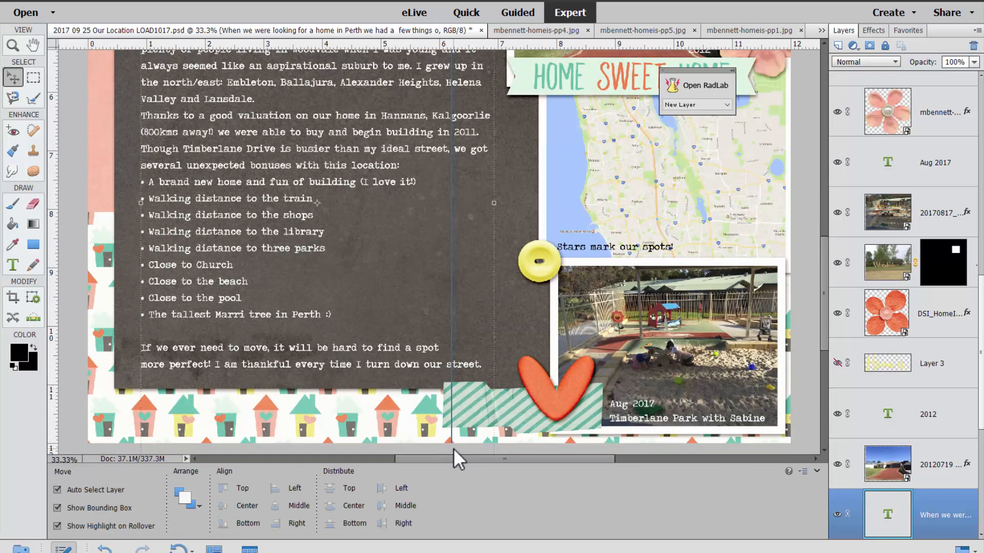